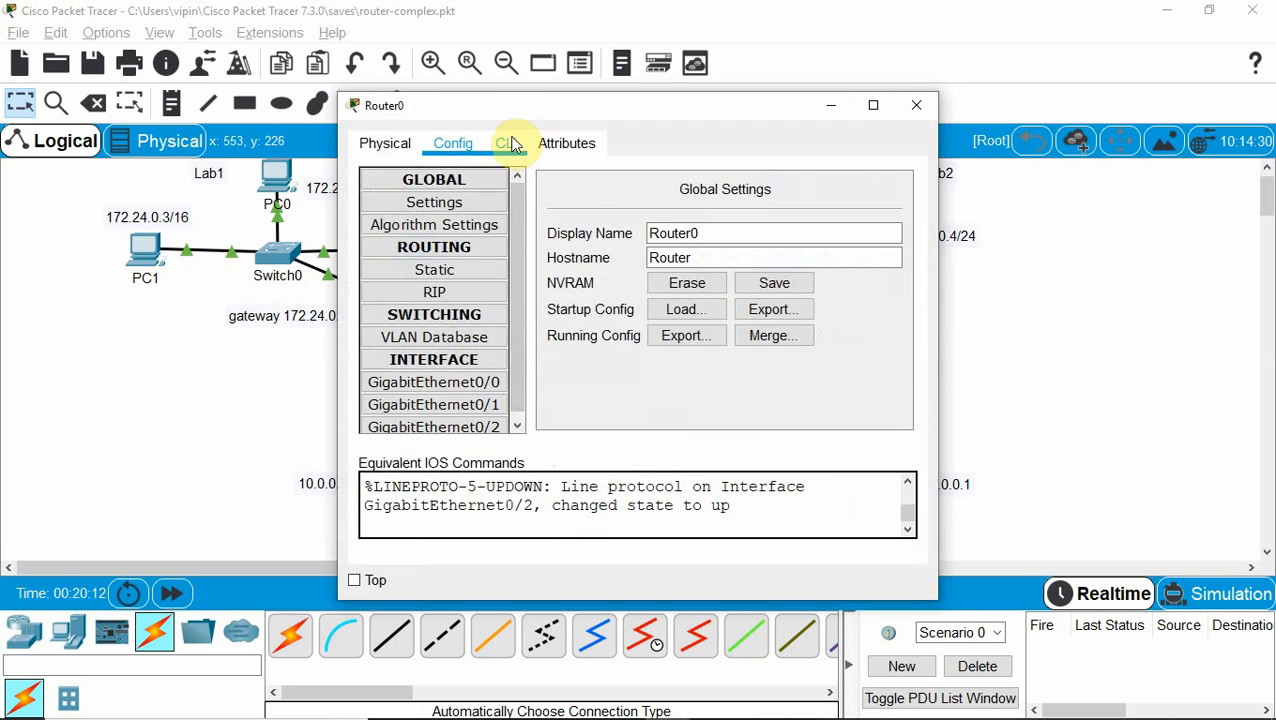
Open Router0's command line, widen its window and leave interface configuration mode with the end command
{"action": "left_click", "coordinate": [505, 143]}
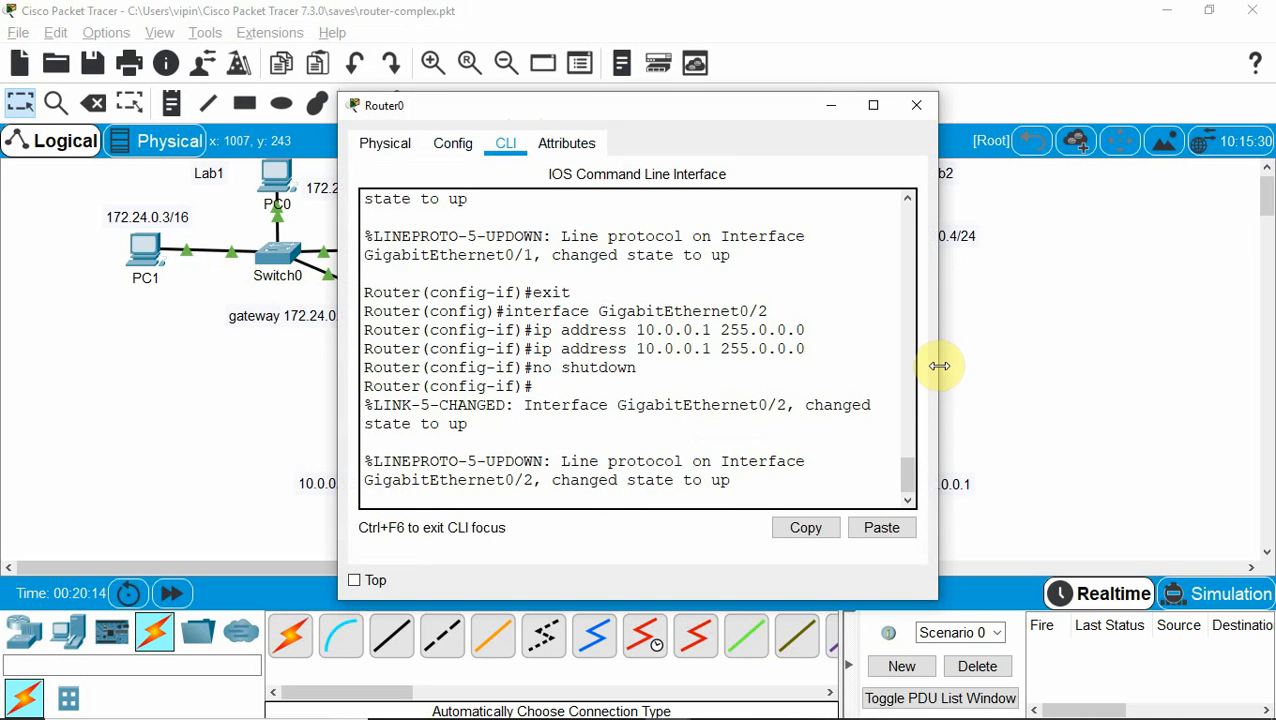
{"action": "left_click_drag", "start_coordinate": [939, 366], "coordinate": [1157, 366]}
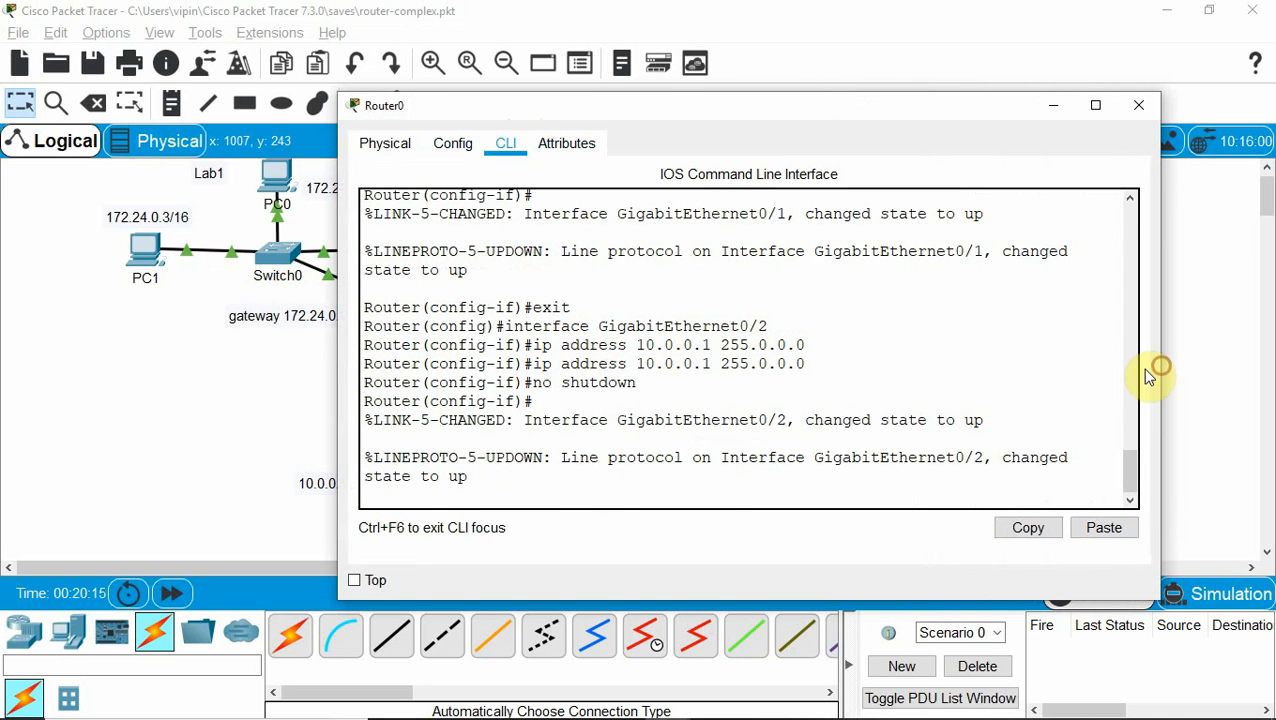
{"action": "left_click", "coordinate": [723, 477]}
{"action": "key", "text": "Return"}
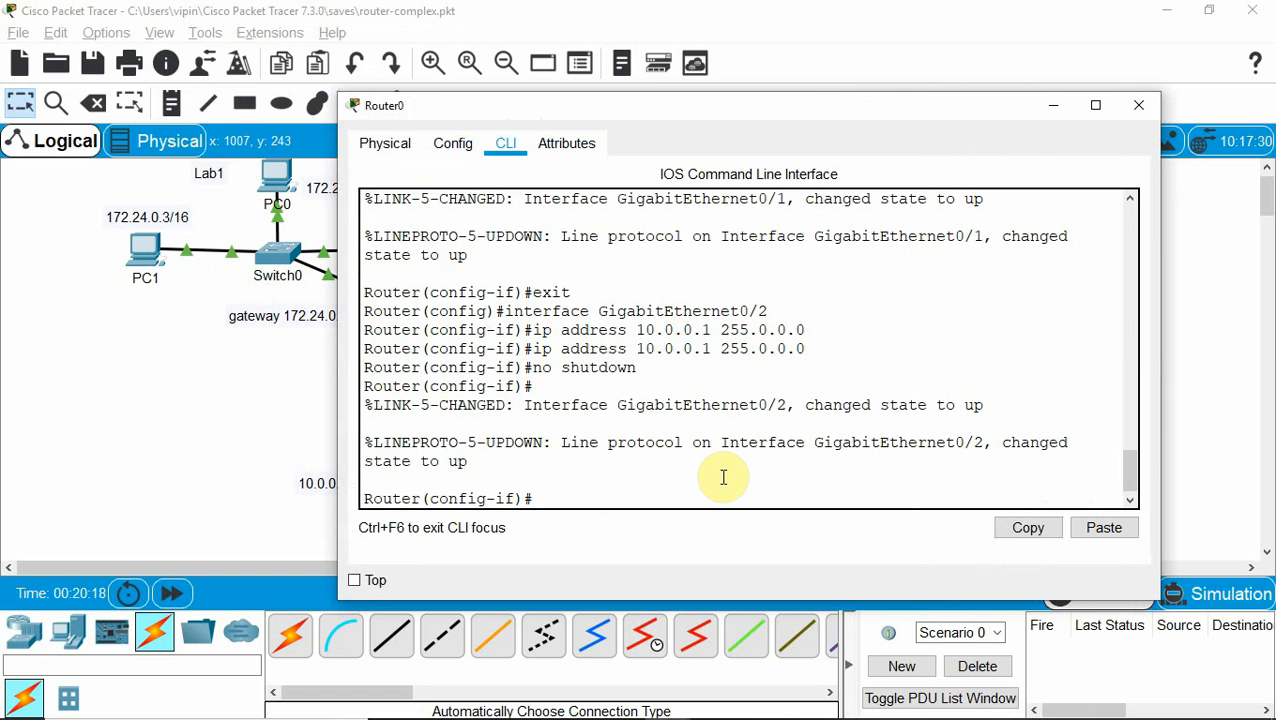
{"action": "type", "text": "end"}
{"action": "key", "text": "Return"}
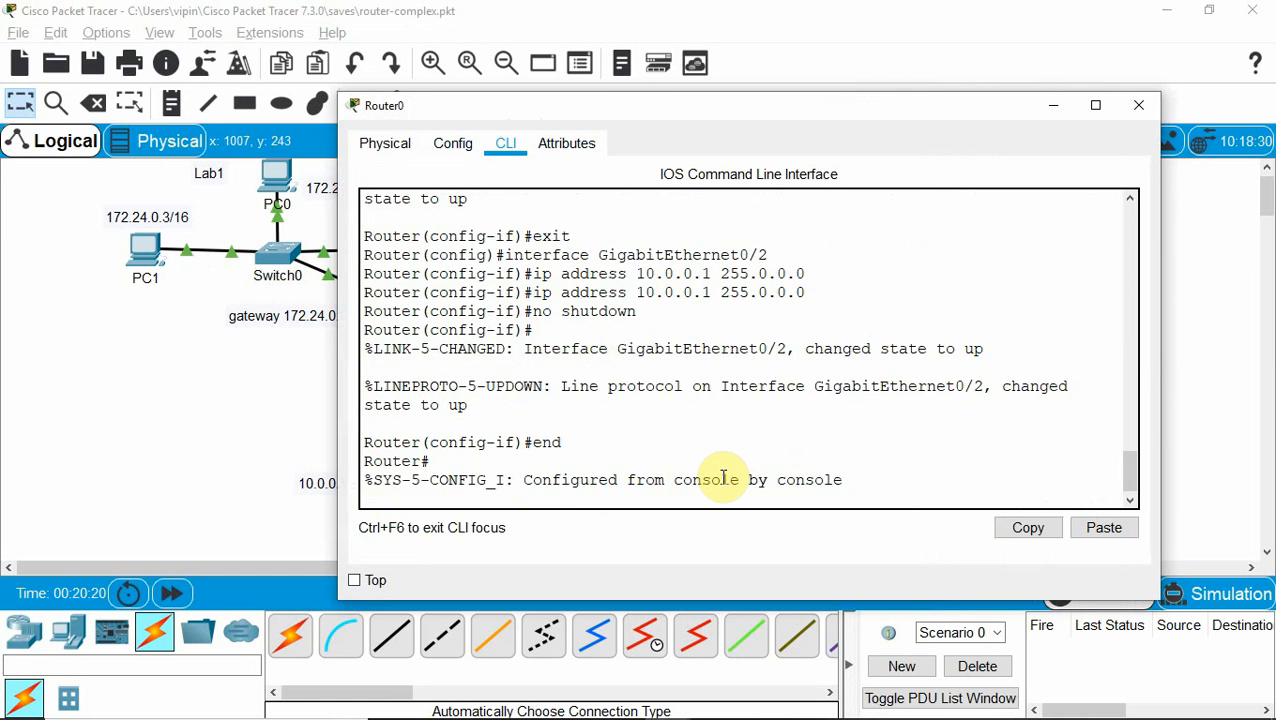
Display Router0's routing table with show ip route and widen the window slightly to fit it
{"action": "key", "text": "Return"}
{"action": "key", "text": "Return"}
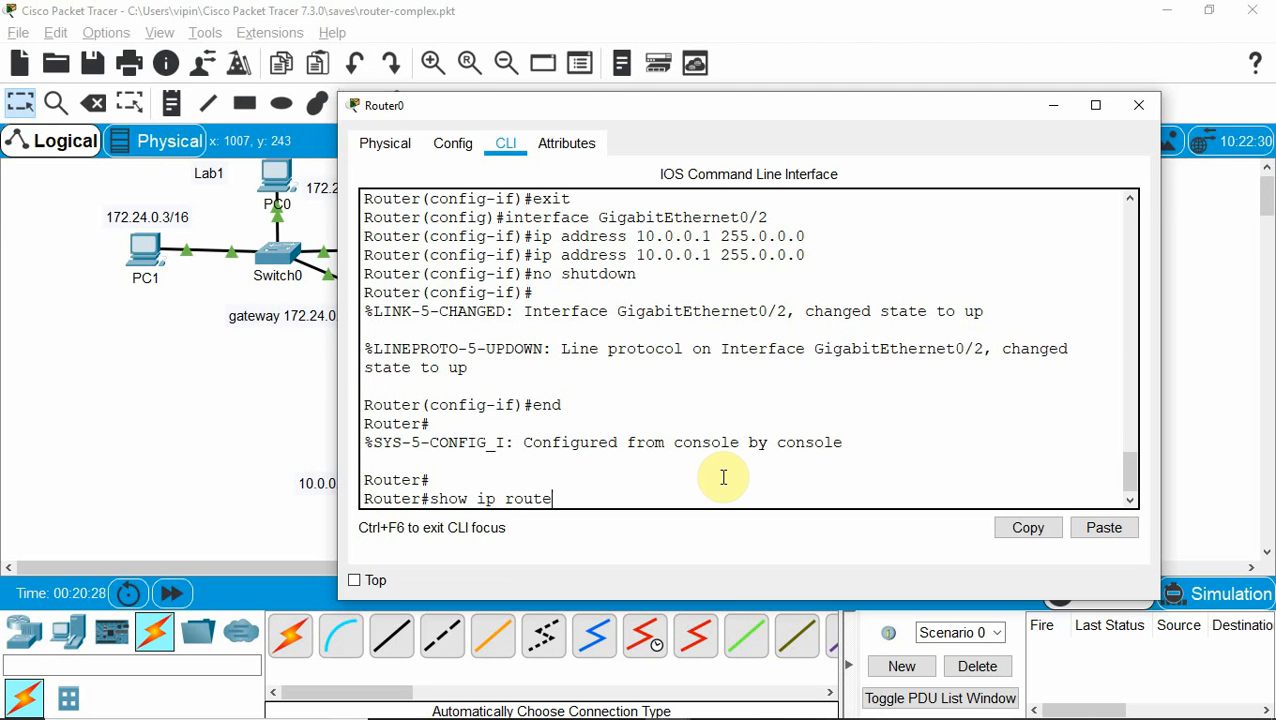
{"action": "key", "text": "Return"}
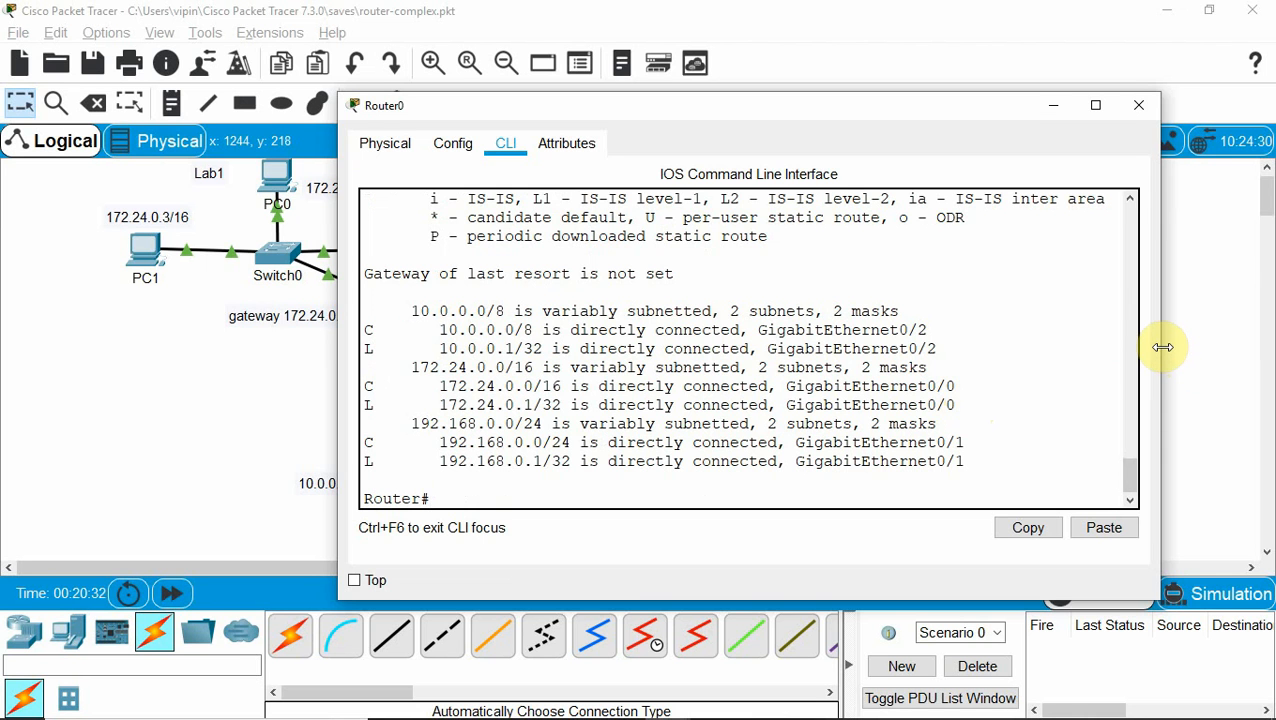
{"action": "left_click_drag", "start_coordinate": [1162, 347], "coordinate": [1191, 344]}
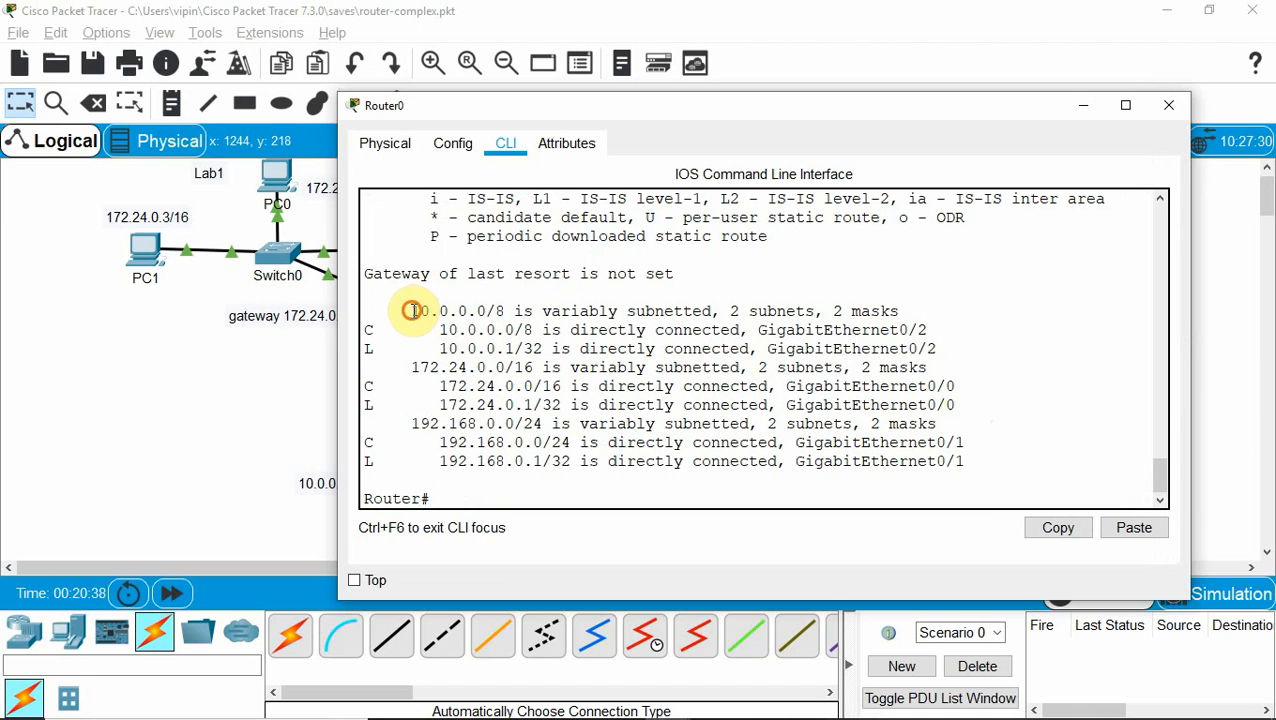
Examine the directly connected routes for the 10.0.0.0, 172.24.0.0 and 192.168.0.0 networks, and minimize the Router0 window
{"action": "left_click_drag", "start_coordinate": [412, 311], "coordinate": [490, 313]}
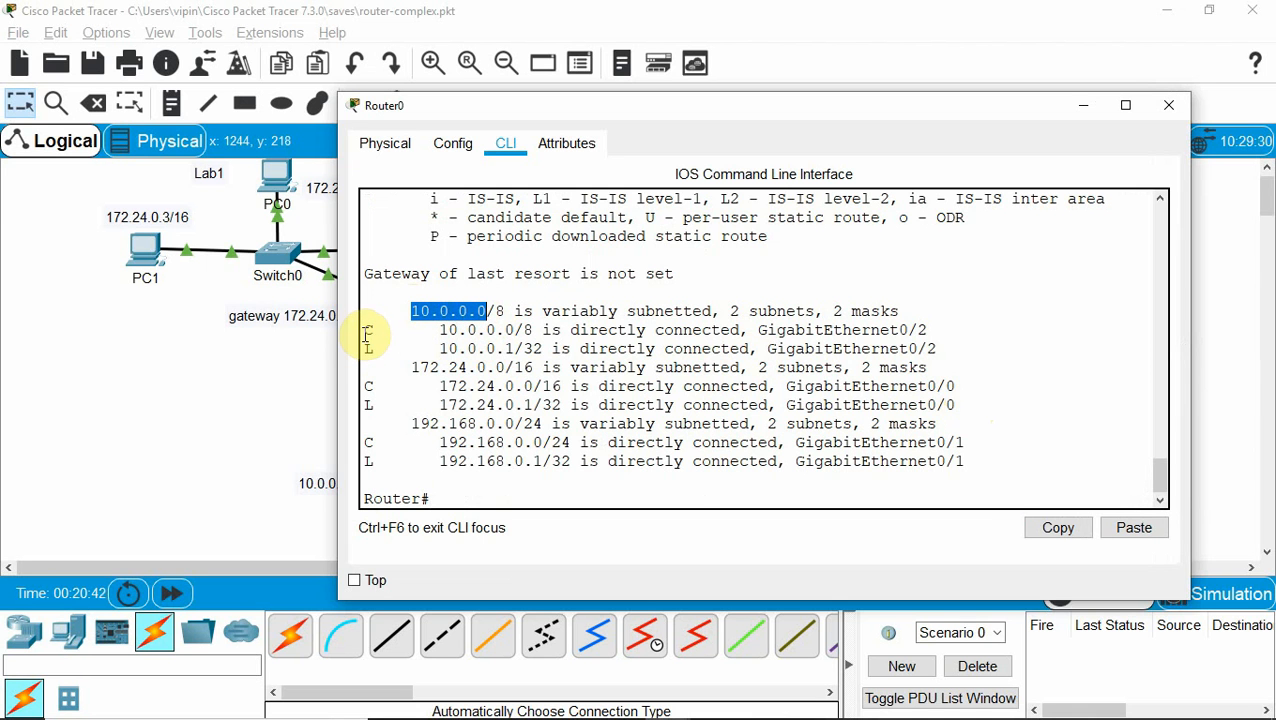
{"action": "left_click_drag", "start_coordinate": [366, 330], "coordinate": [684, 330]}
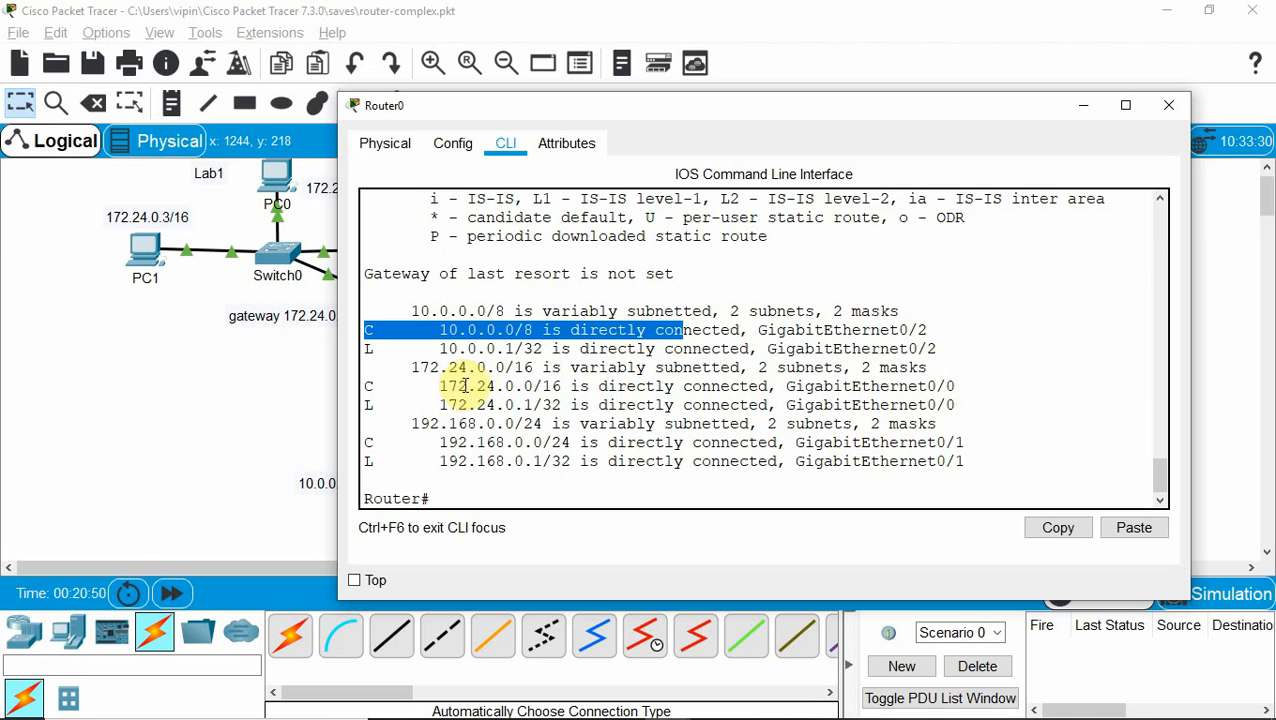
{"action": "left_click_drag", "start_coordinate": [440, 386], "coordinate": [558, 391]}
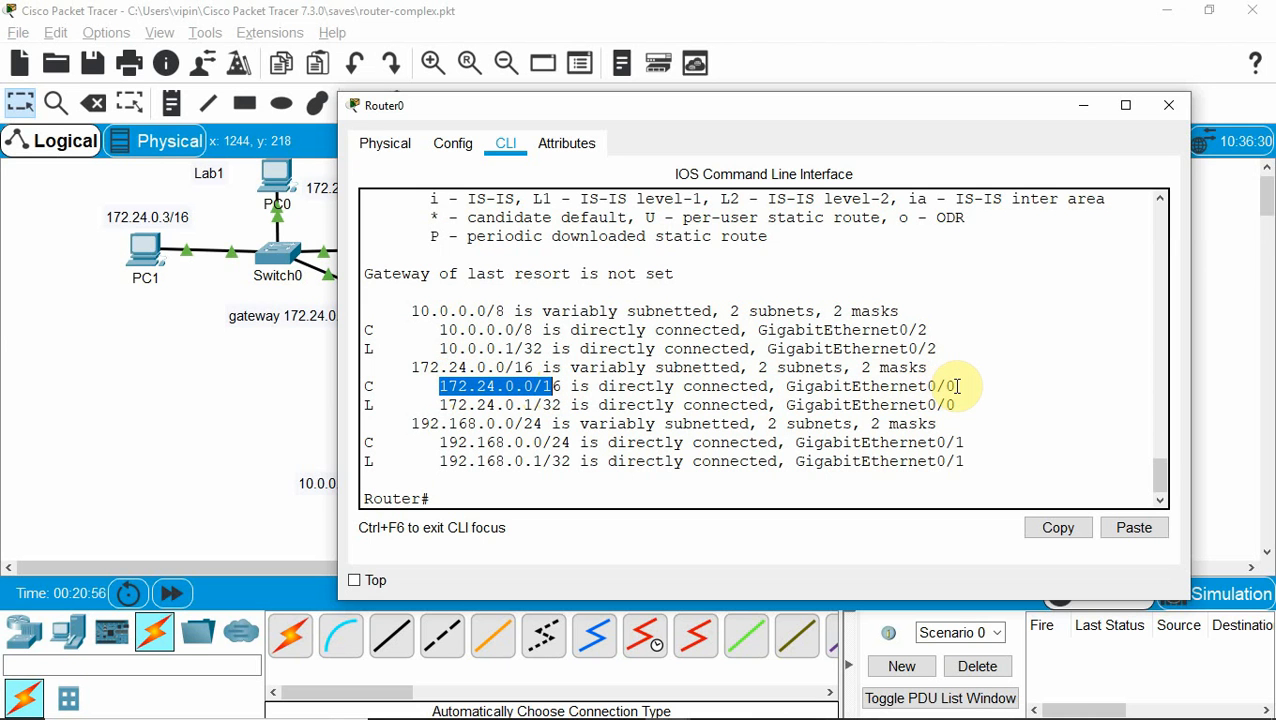
{"action": "mouse_move", "coordinate": [684, 105]}
{"action": "left_mouse_down"}
{"action": "mouse_move", "coordinate": [826, 122]}
{"action": "mouse_move", "coordinate": [628, 112]}
{"action": "mouse_move", "coordinate": [660, 107]}
{"action": "left_mouse_up"}
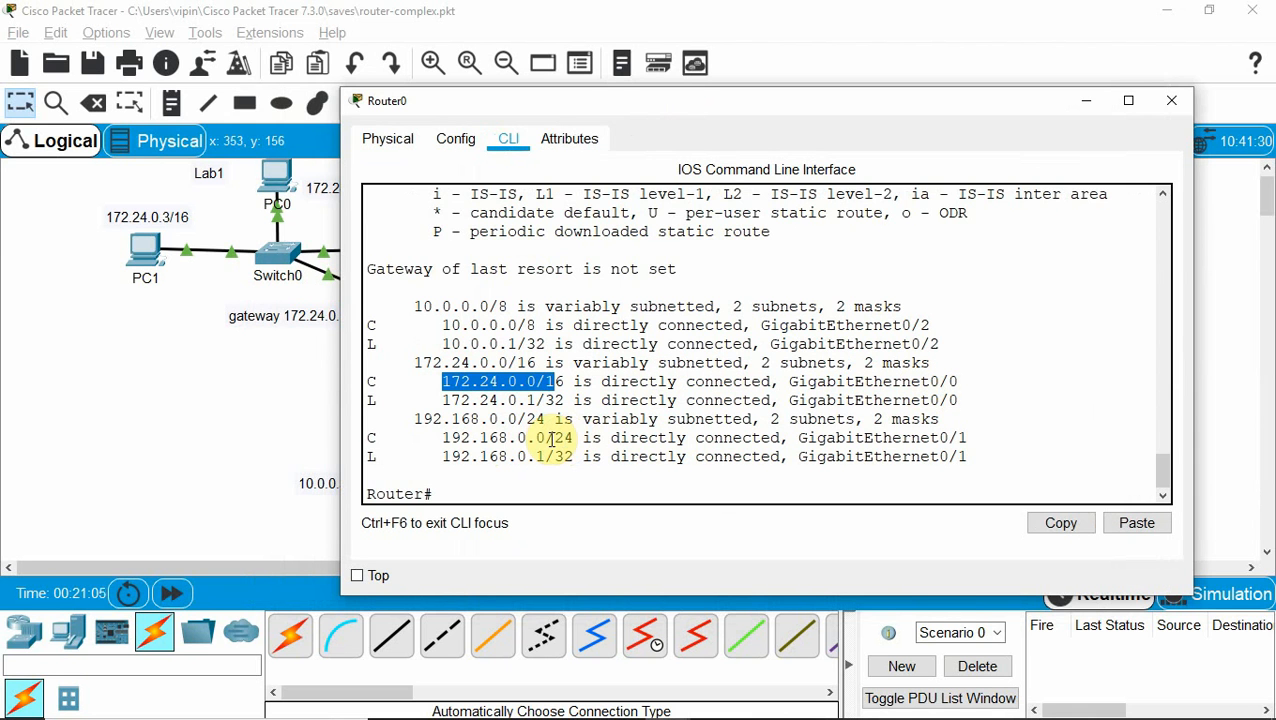
{"action": "left_click_drag", "start_coordinate": [546, 437], "coordinate": [452, 437]}
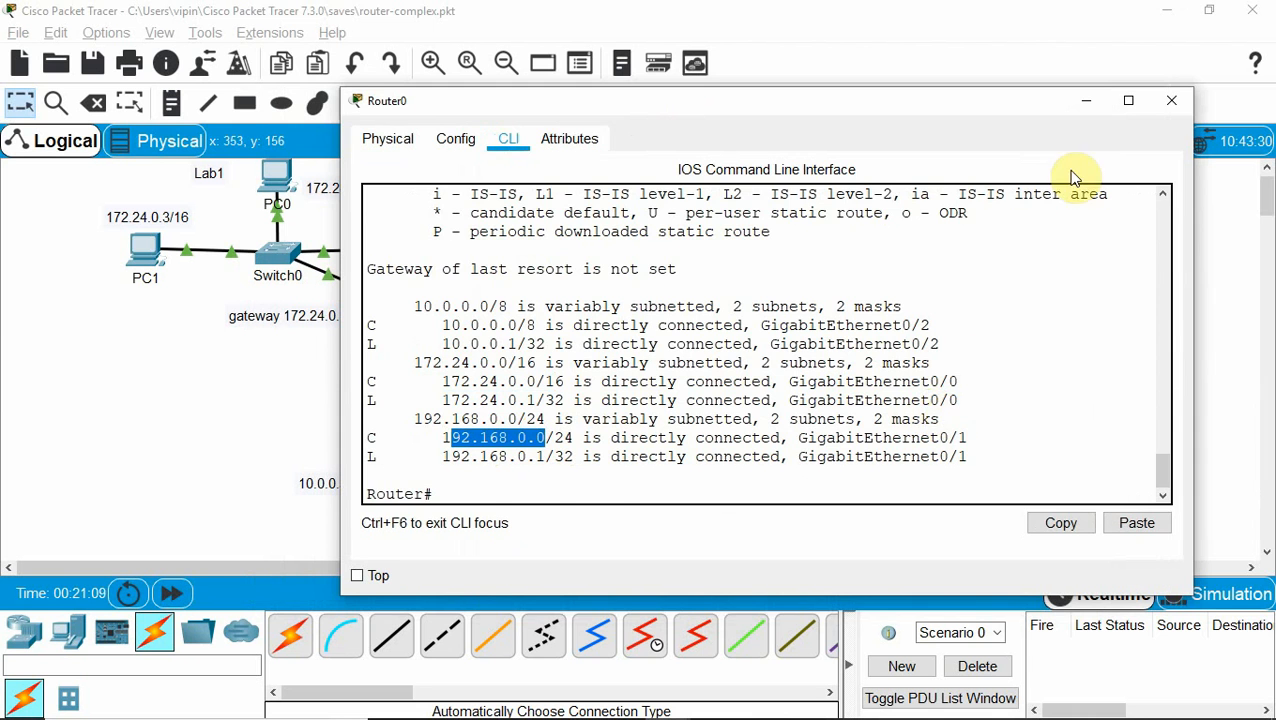
{"action": "left_click", "coordinate": [1084, 102]}
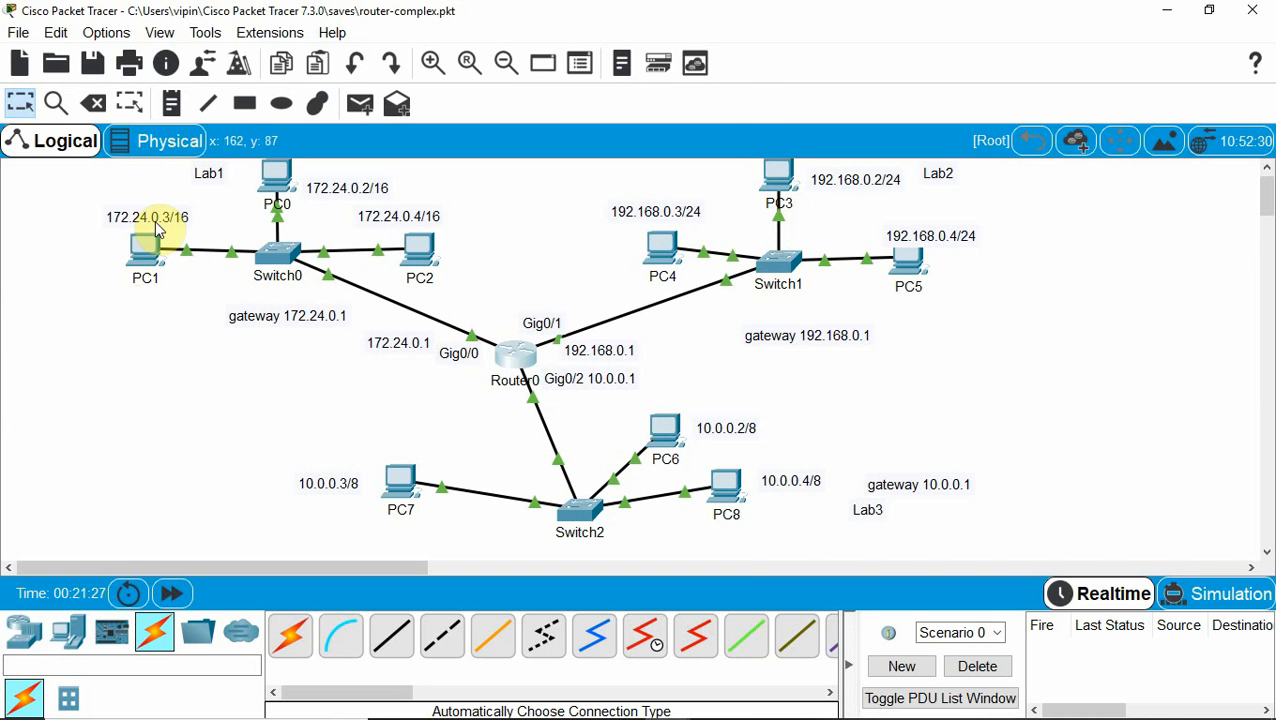
Open the Command Prompt on PC0 and ping 10.0.0.4 in Lab3 twice
{"action": "left_click", "coordinate": [288, 172]}
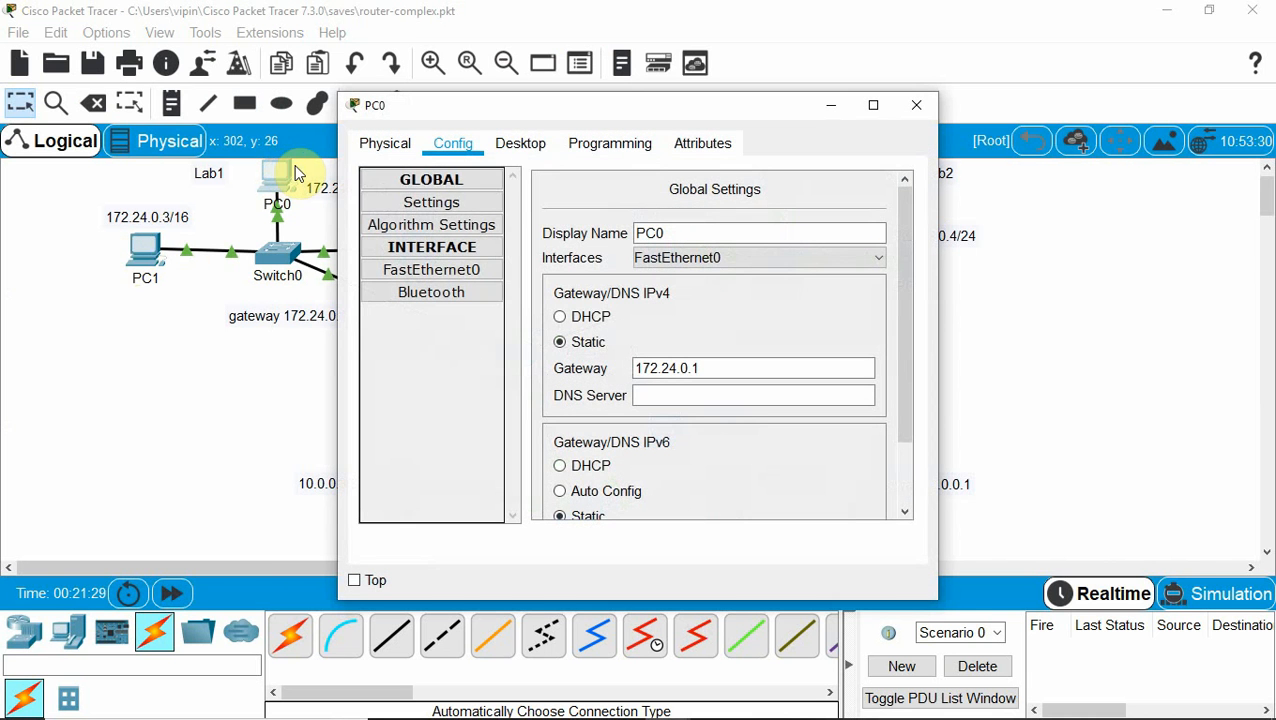
{"action": "left_click", "coordinate": [540, 143]}
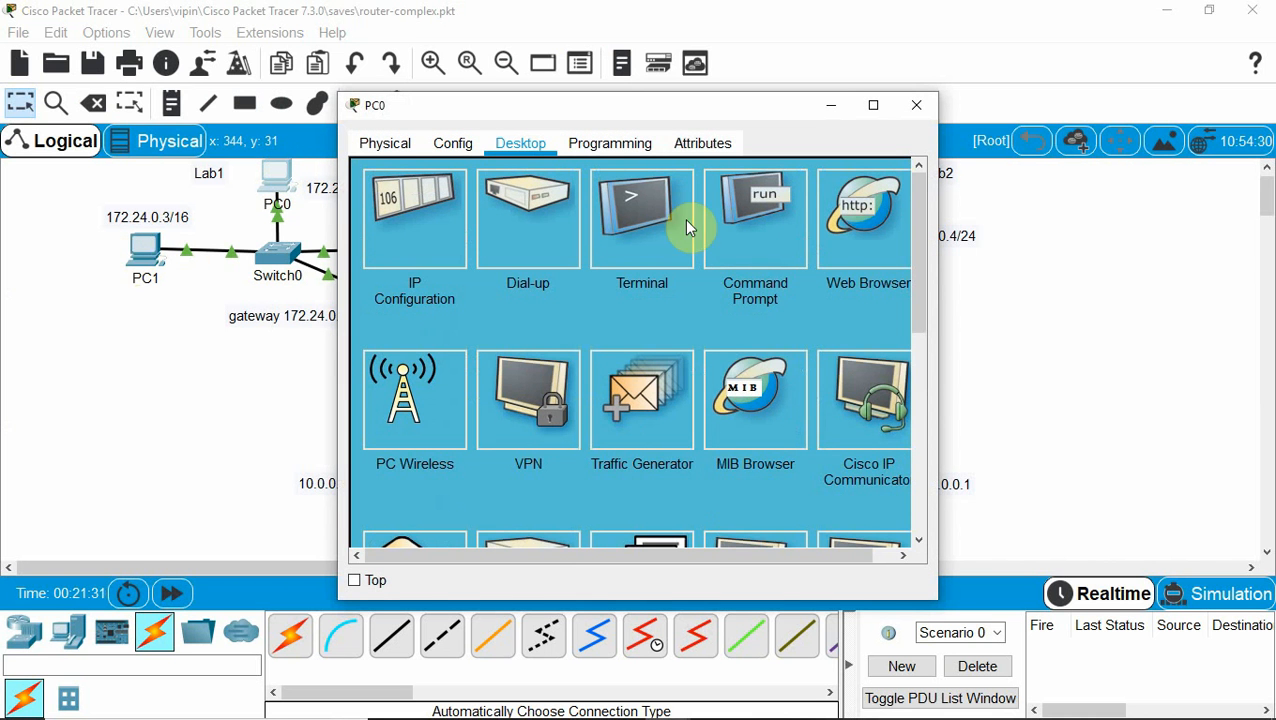
{"action": "left_click", "coordinate": [755, 247]}
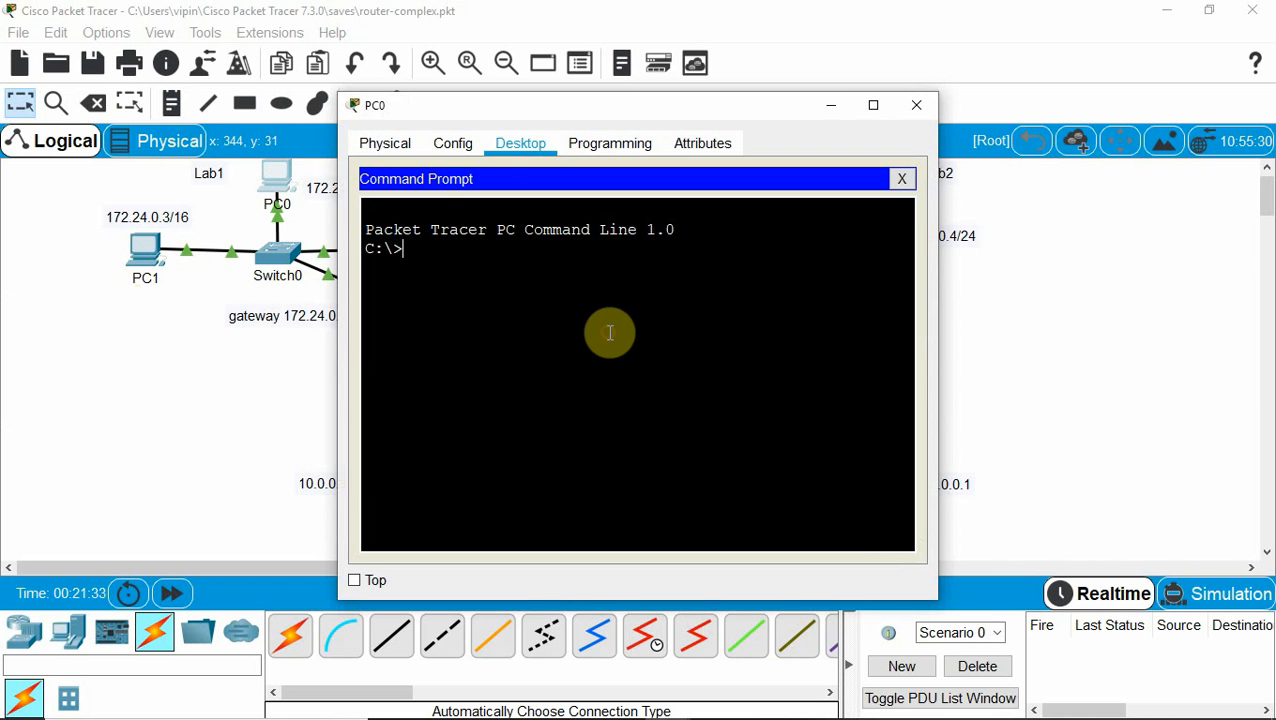
{"action": "type", "text": "ping"}
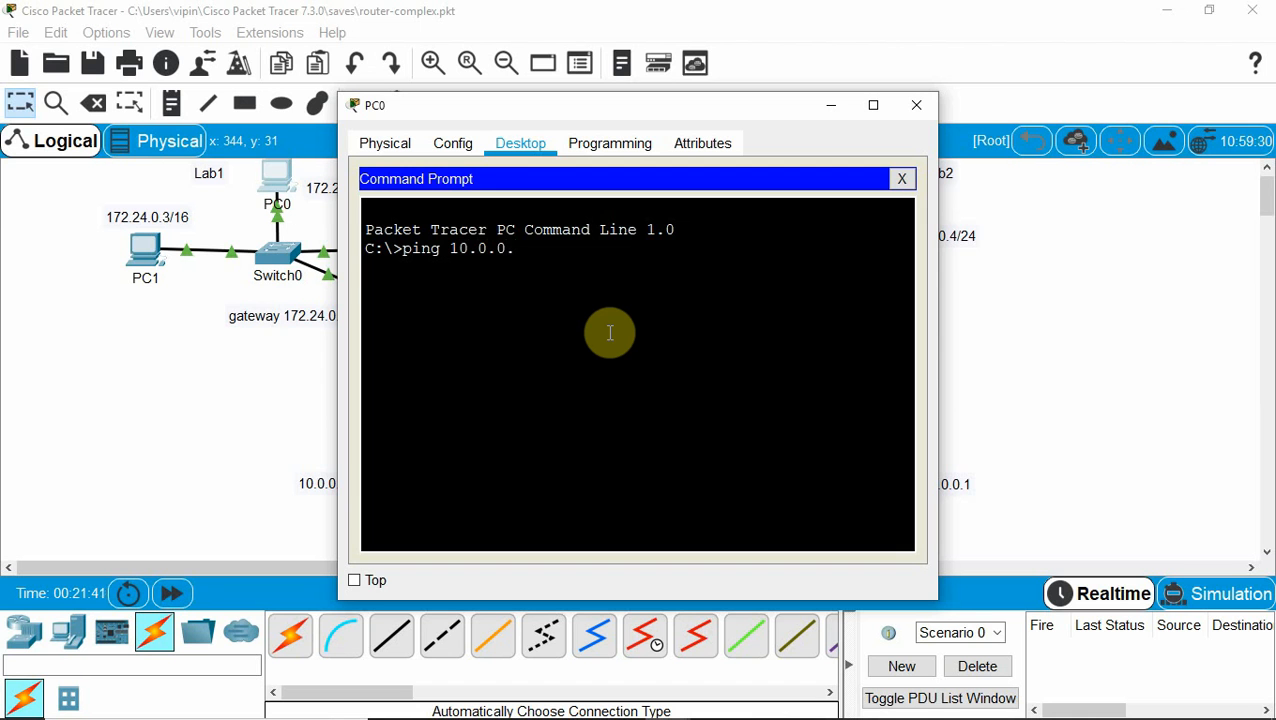
{"action": "type", "text": "10.0.0.4"}
{"action": "key", "text": "Return"}
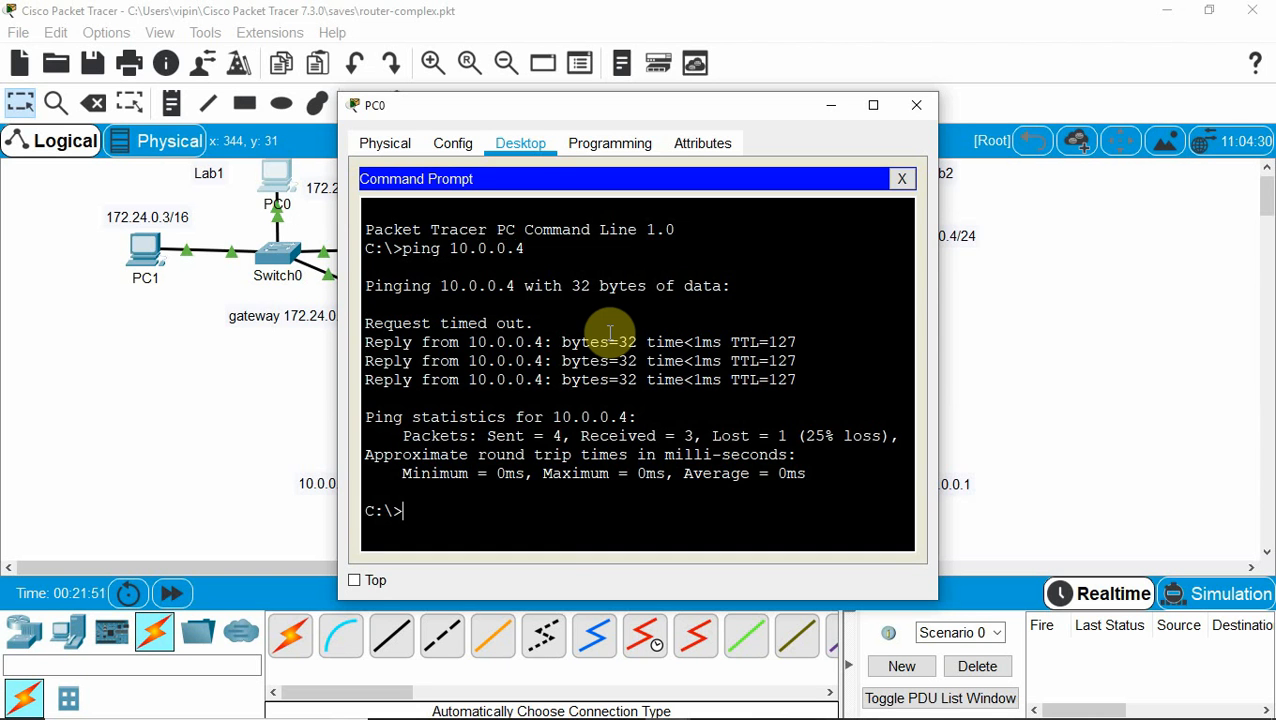
{"action": "key", "text": "Up"}
{"action": "key", "text": "Return"}
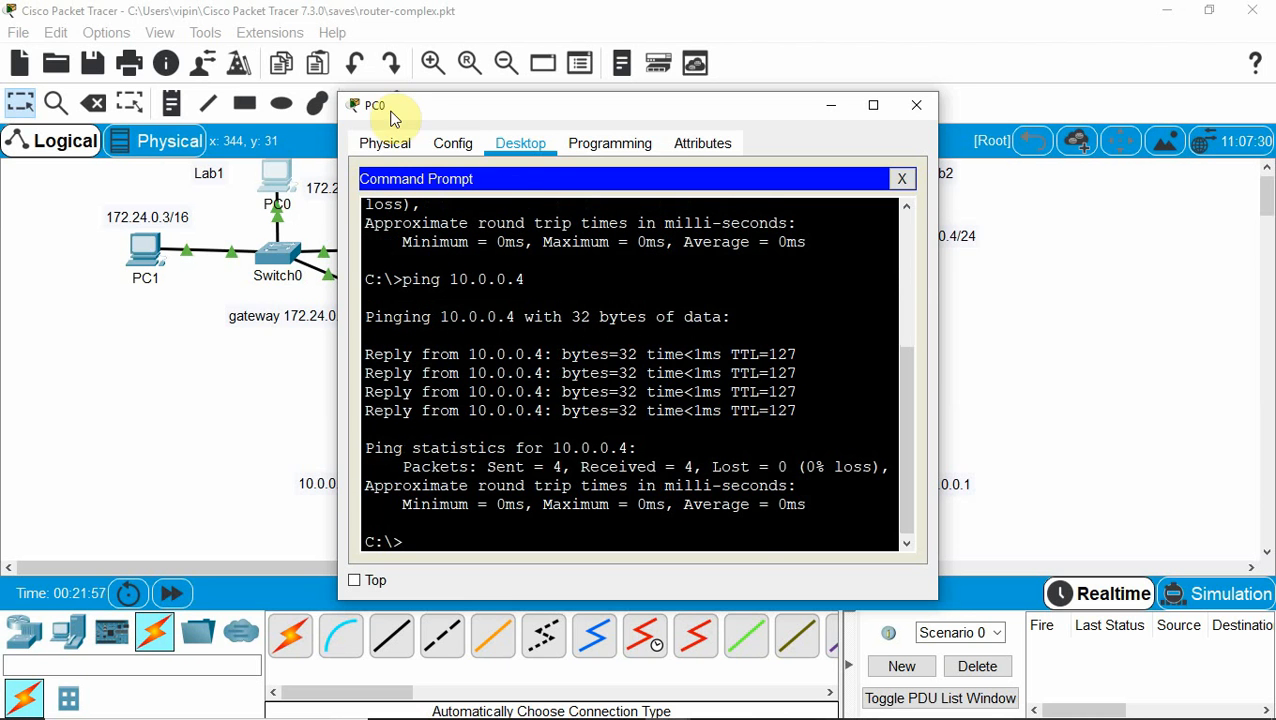
Ping 192.168.0.2 in Lab2 from PC0's Command Prompt
{"action": "left_click", "coordinate": [712, 536]}
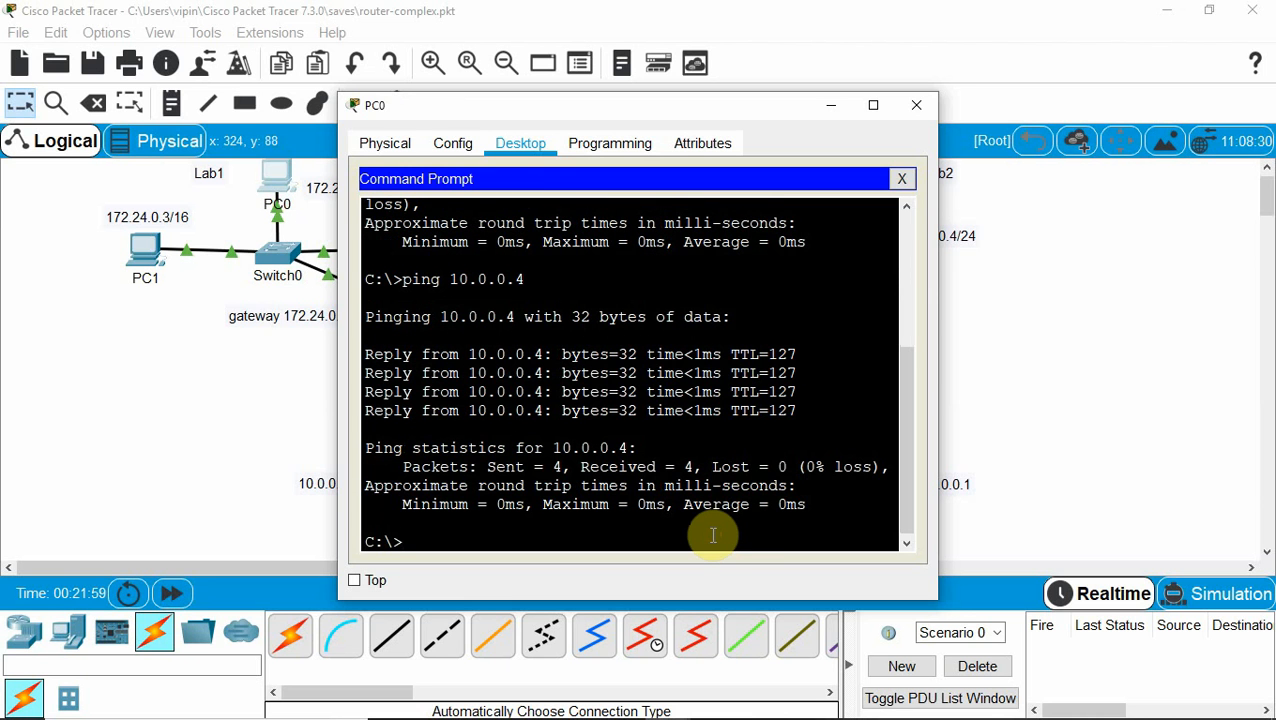
{"action": "key", "text": "Up"}
{"action": "key", "text": "BackSpace"}
{"action": "key", "text": "BackSpace"}
{"action": "key", "text": "BackSpace"}
{"action": "key", "text": "BackSpace"}
{"action": "type", "text": "192"}
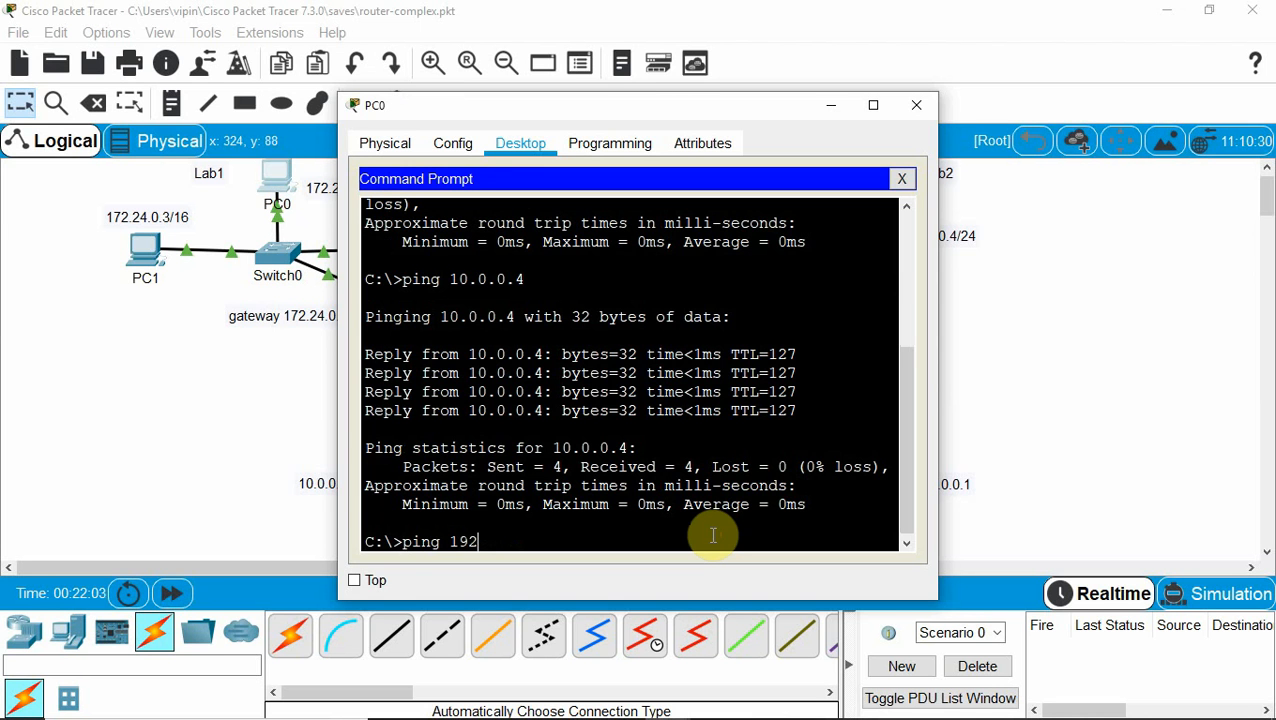
{"action": "type", "text": ".168."}
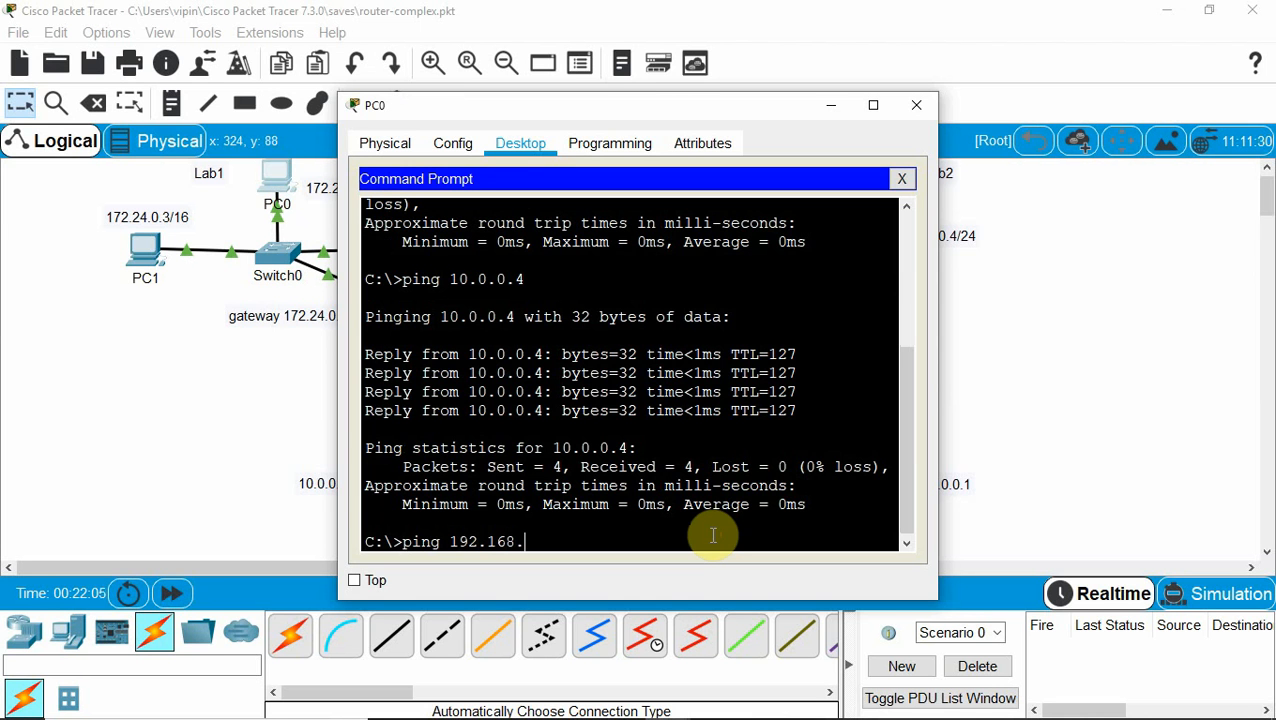
{"action": "type", "text": "0.2"}
{"action": "key", "text": "Return"}
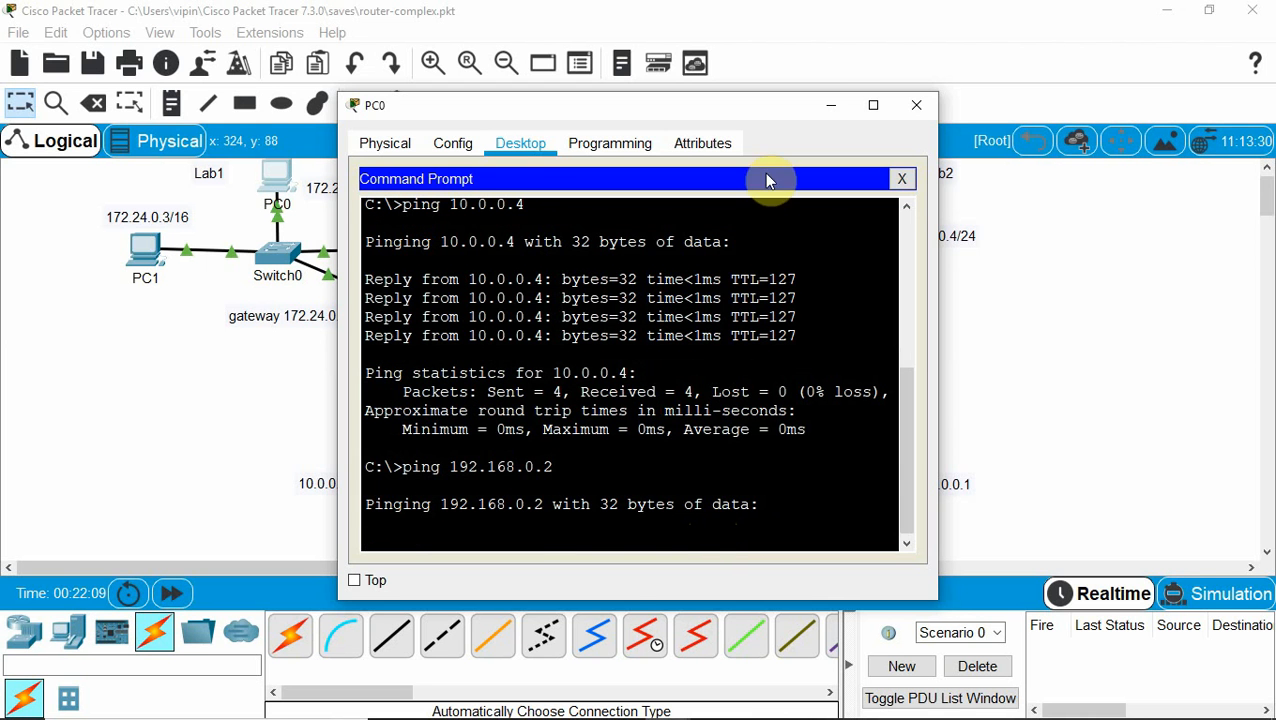
Compare the ping output with the Lab2 host addresses in the topology, and minimize the PC0 window
{"action": "left_click", "coordinate": [799, 105]}
{"action": "left_click_drag", "start_coordinate": [799, 105], "coordinate": [795, 308]}
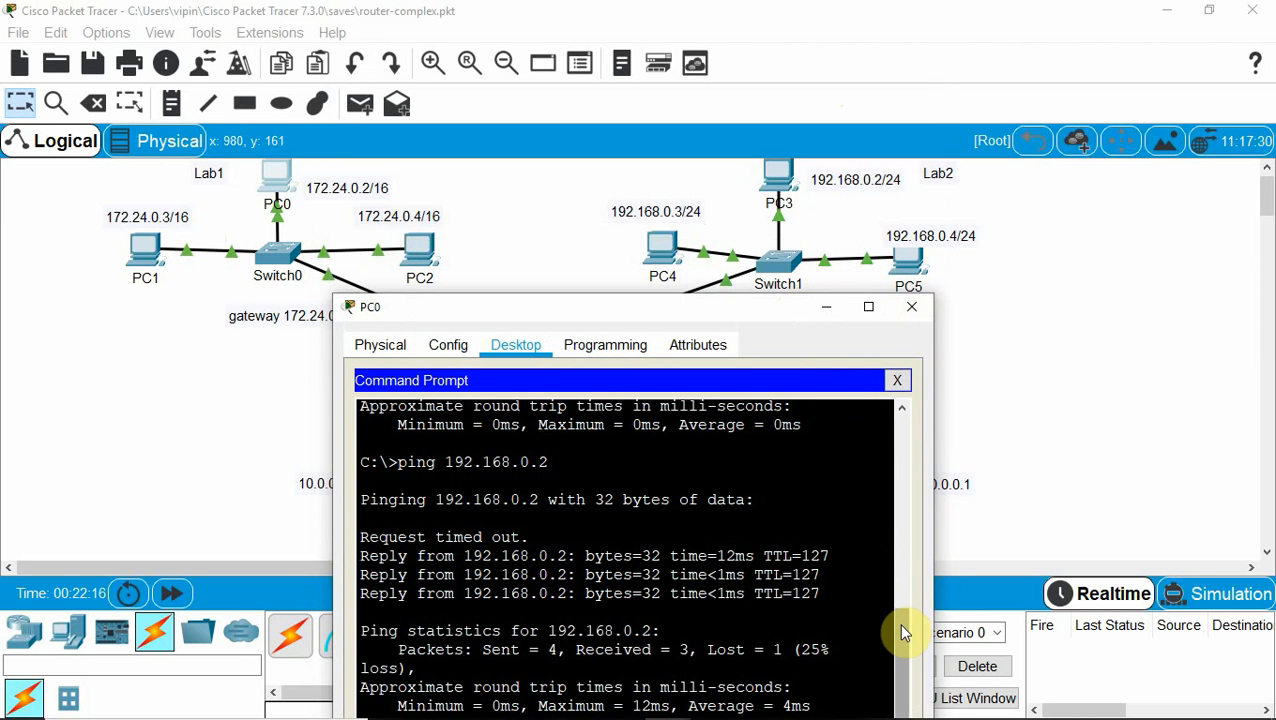
{"action": "left_click", "coordinate": [680, 308]}
{"action": "left_click_drag", "start_coordinate": [680, 308], "coordinate": [662, 176]}
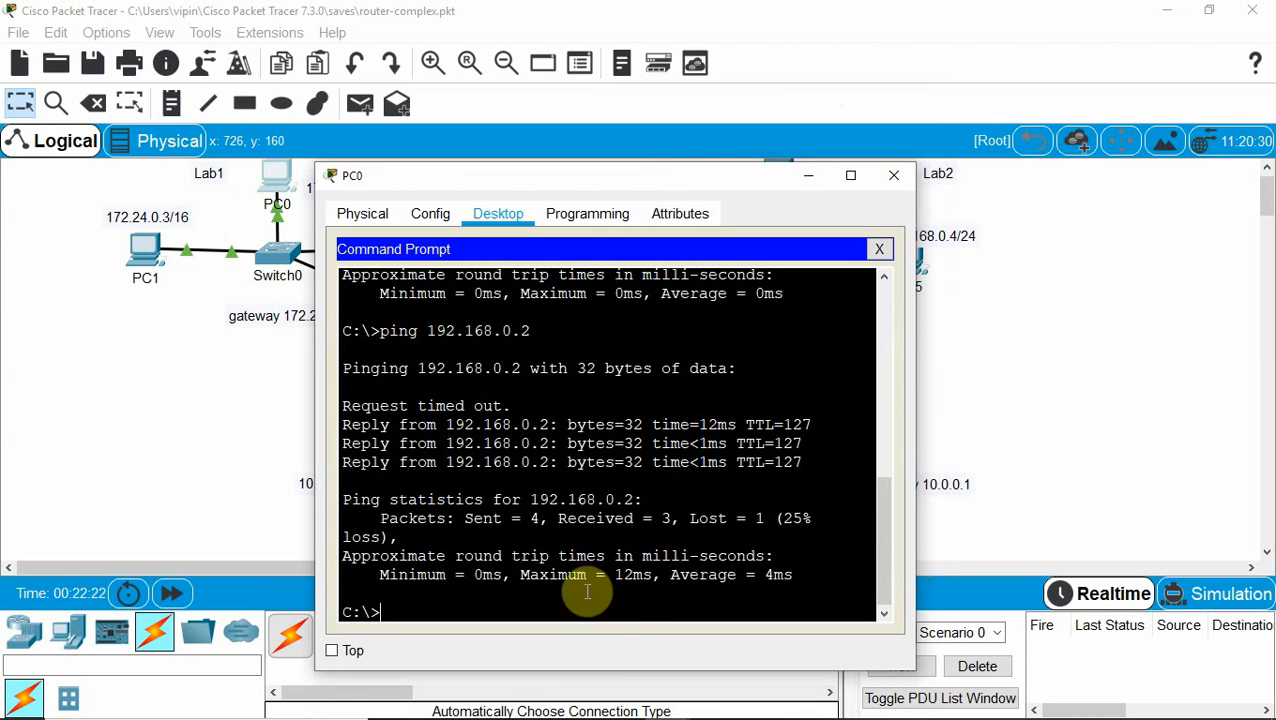
{"action": "left_click", "coordinate": [797, 181]}
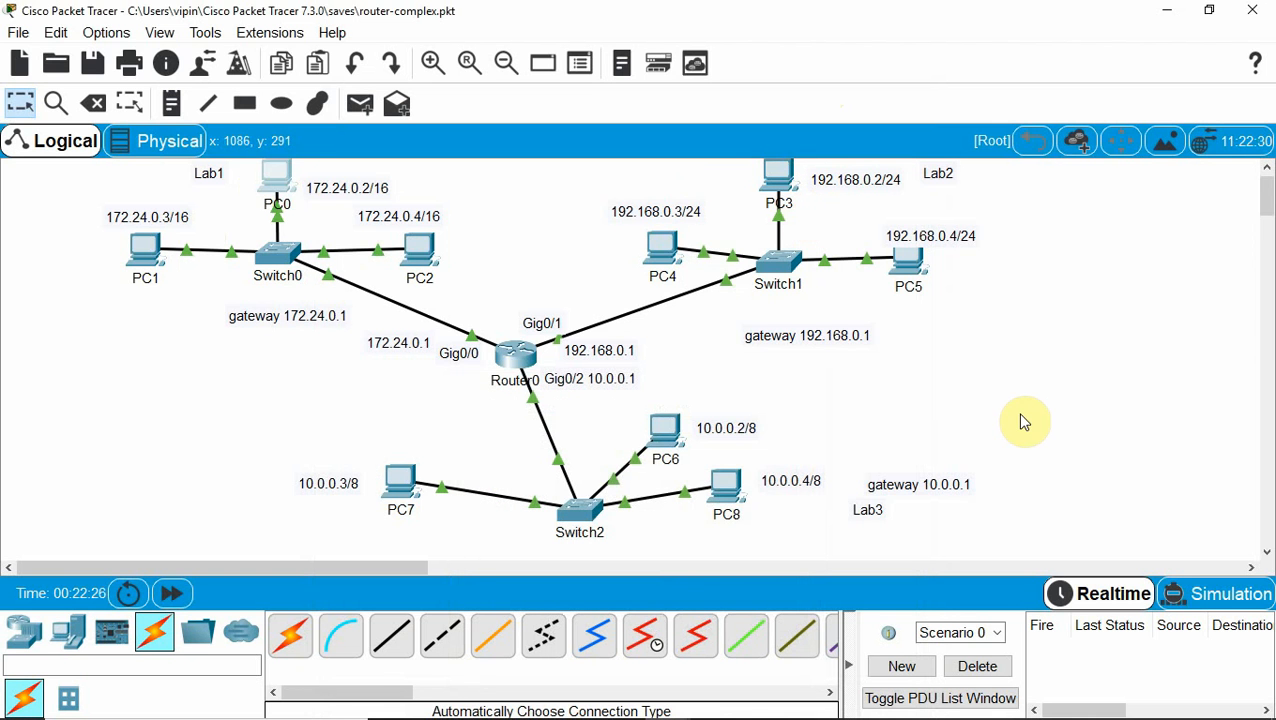
Switch the network to Simulation mode and hide the Simulation Panel so the whole topology fits
{"action": "left_click_drag", "start_coordinate": [1267, 206], "coordinate": [1267, 204]}
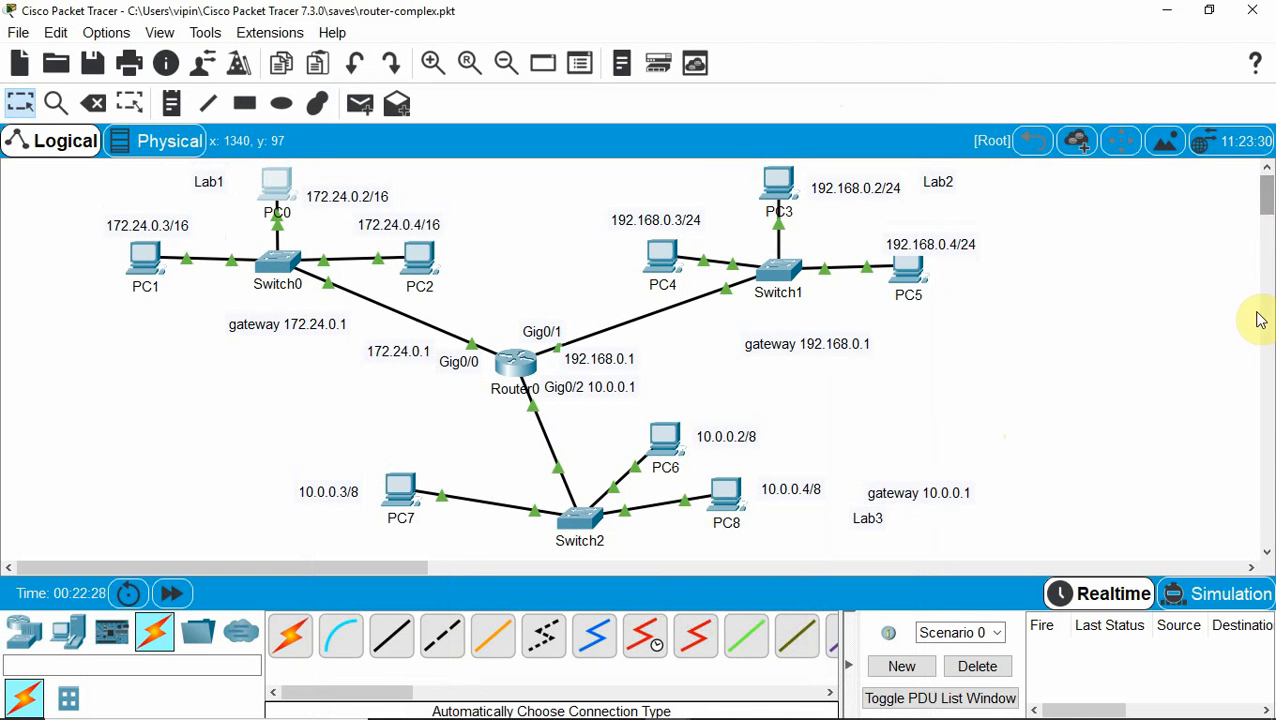
{"action": "left_click", "coordinate": [1207, 596]}
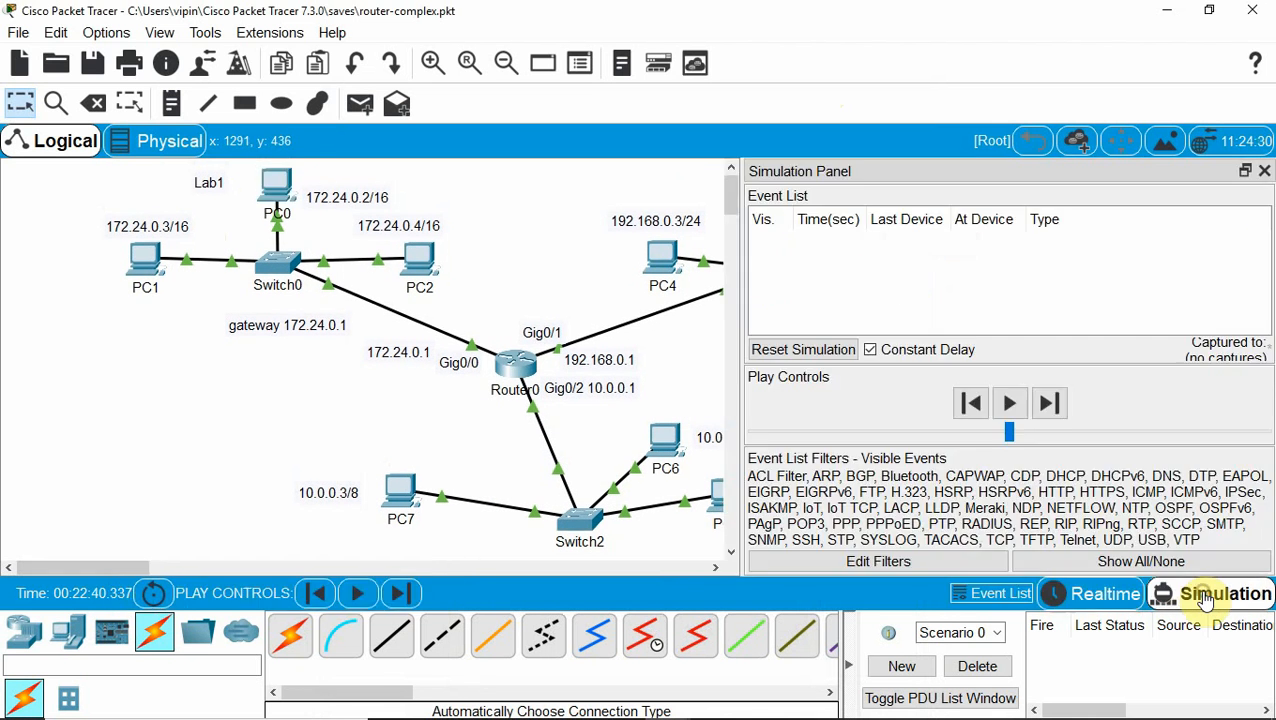
{"action": "left_click", "coordinate": [1264, 171]}
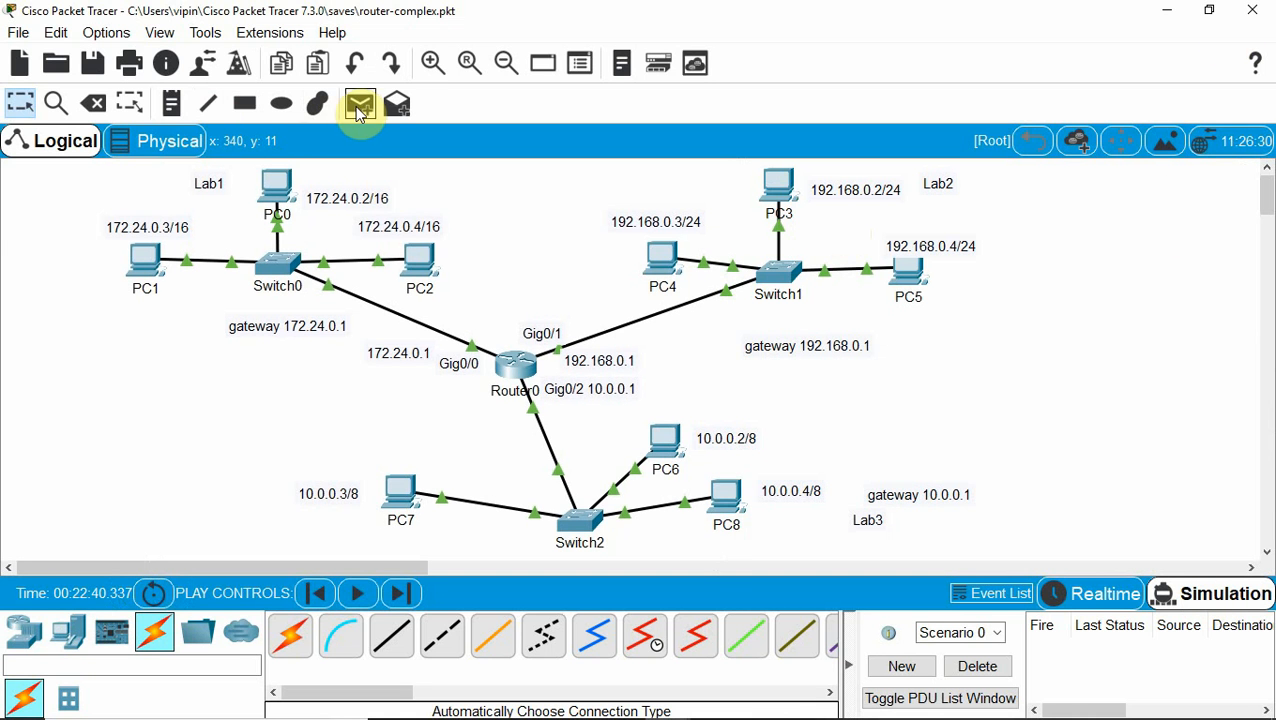
Add a simple PDU from PC0 to PC8 and play the simulation
{"action": "left_click", "coordinate": [358, 108]}
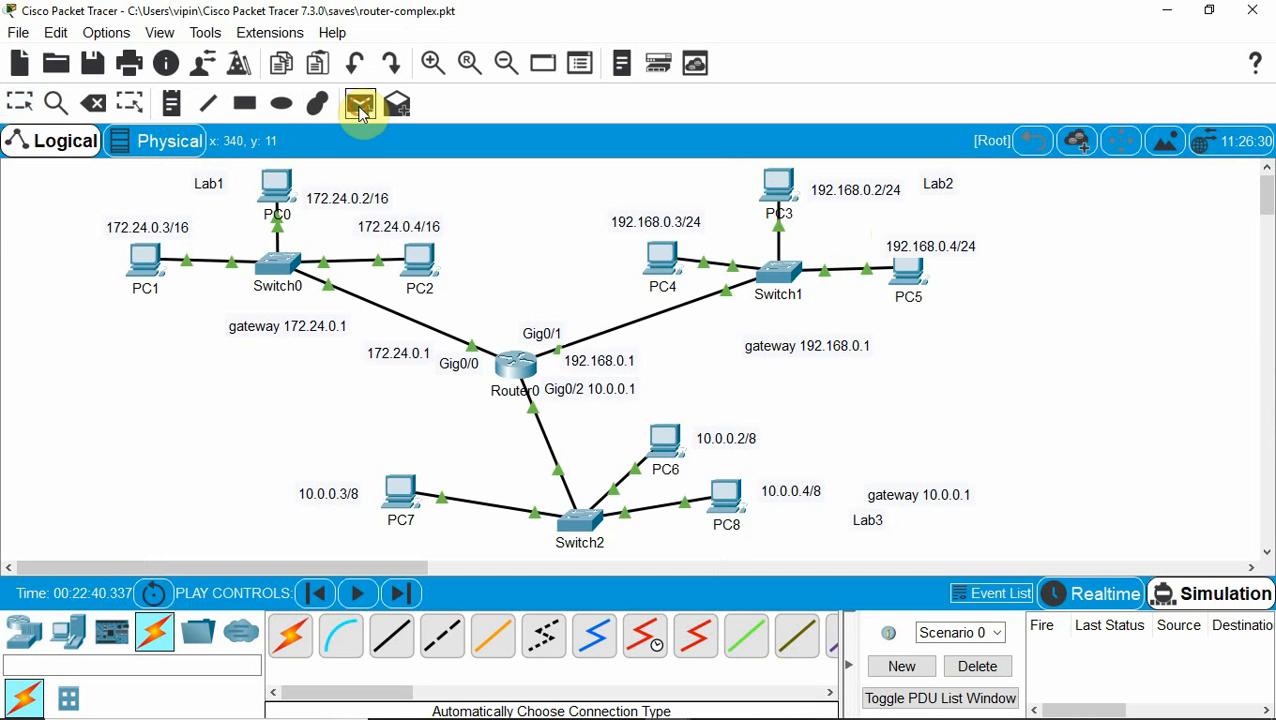
{"action": "left_click", "coordinate": [272, 190]}
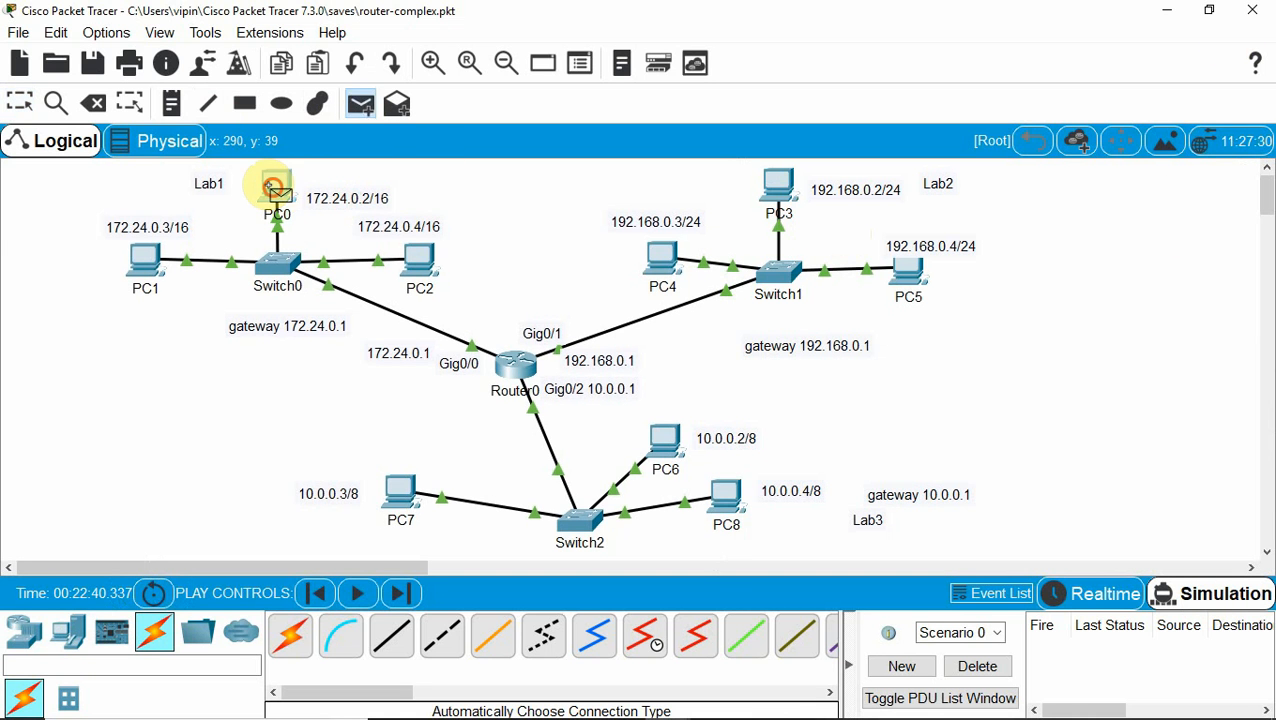
{"action": "left_click", "coordinate": [740, 502]}
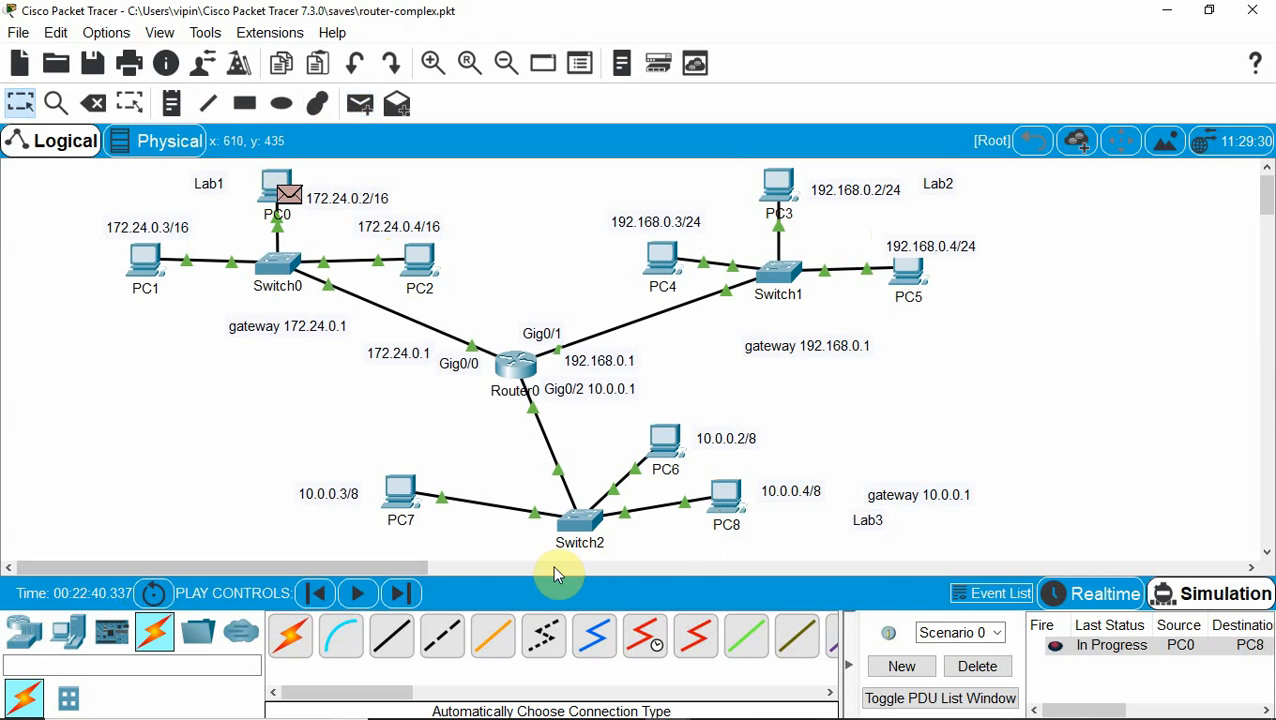
{"action": "left_click", "coordinate": [358, 593]}
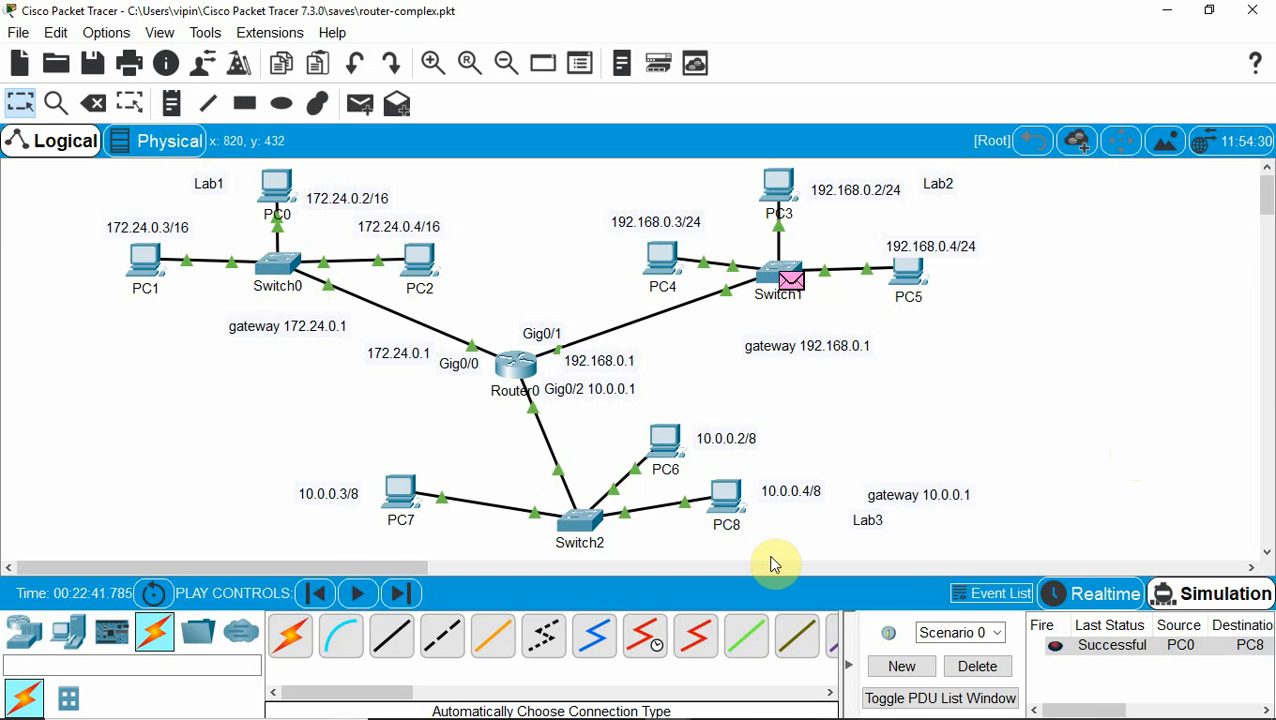
Check the status of the PC0-to-PC8 PDU and delete the scenario
{"action": "left_click", "coordinate": [1128, 650]}
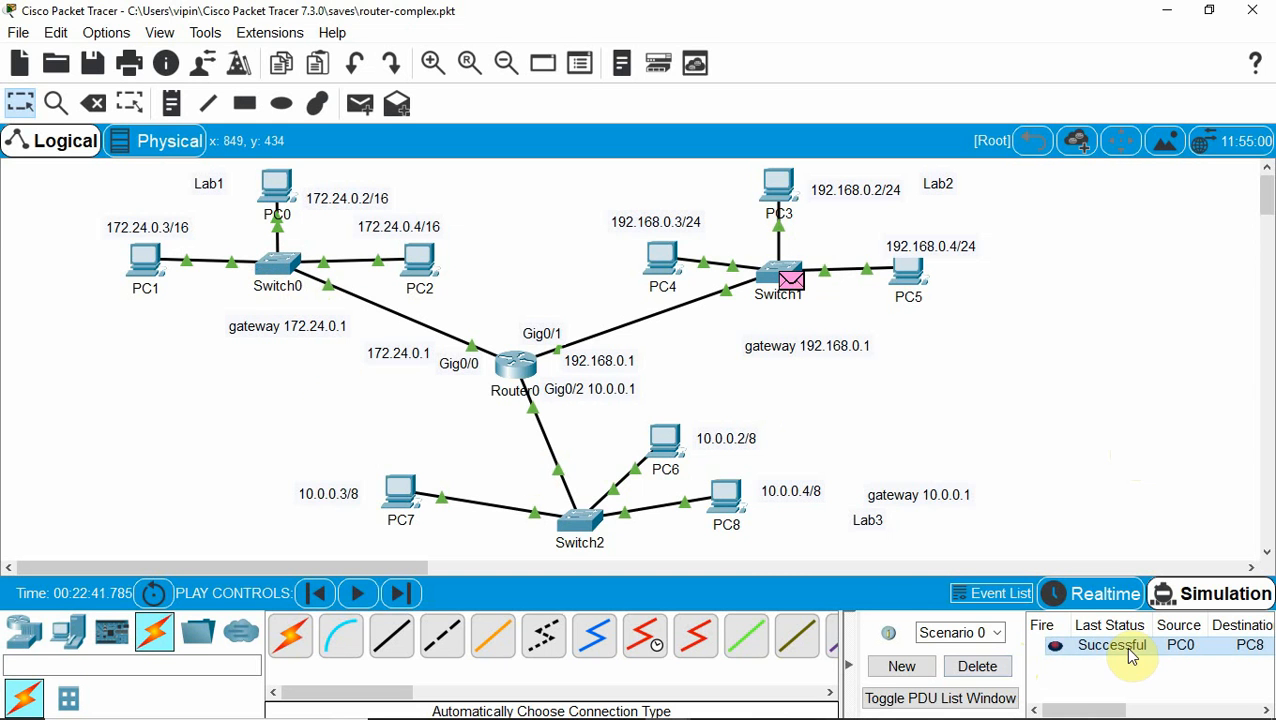
{"action": "left_click", "coordinate": [987, 677]}
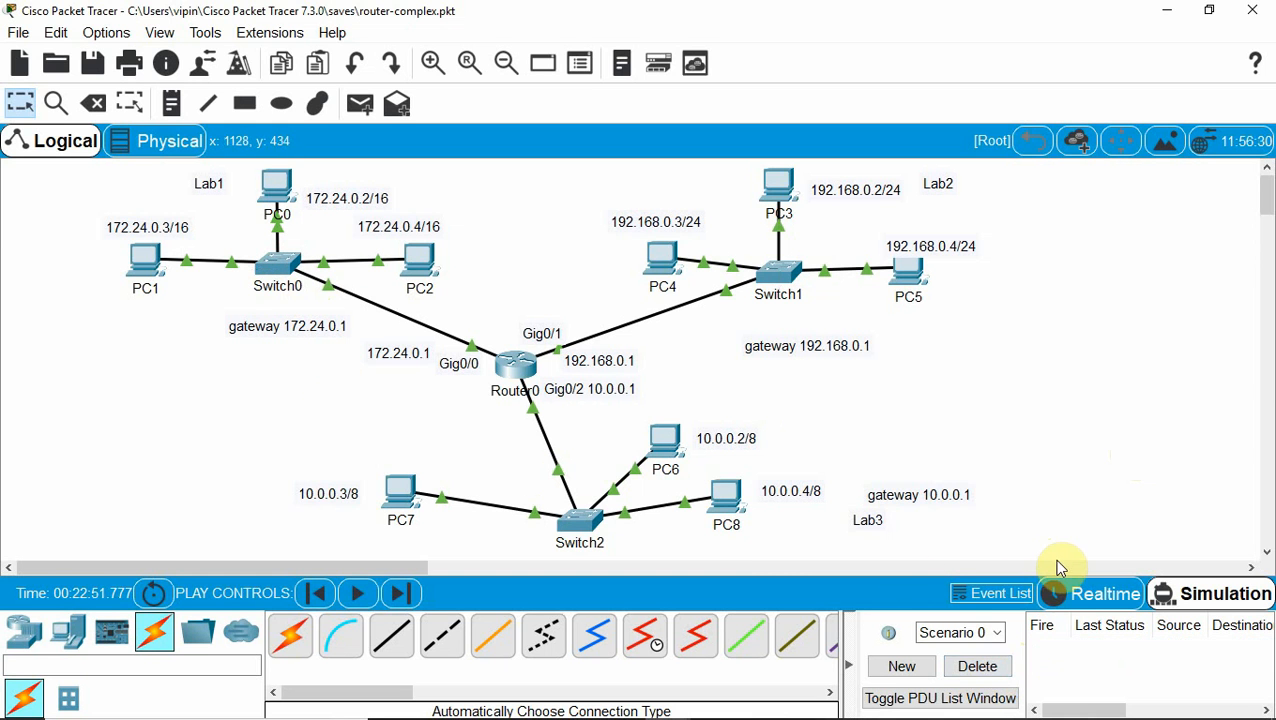
Simulate a simple PDU from PC1 to PC2 within Lab1, and delete the scenario
{"action": "left_click", "coordinate": [360, 103]}
{"action": "left_click", "coordinate": [150, 260]}
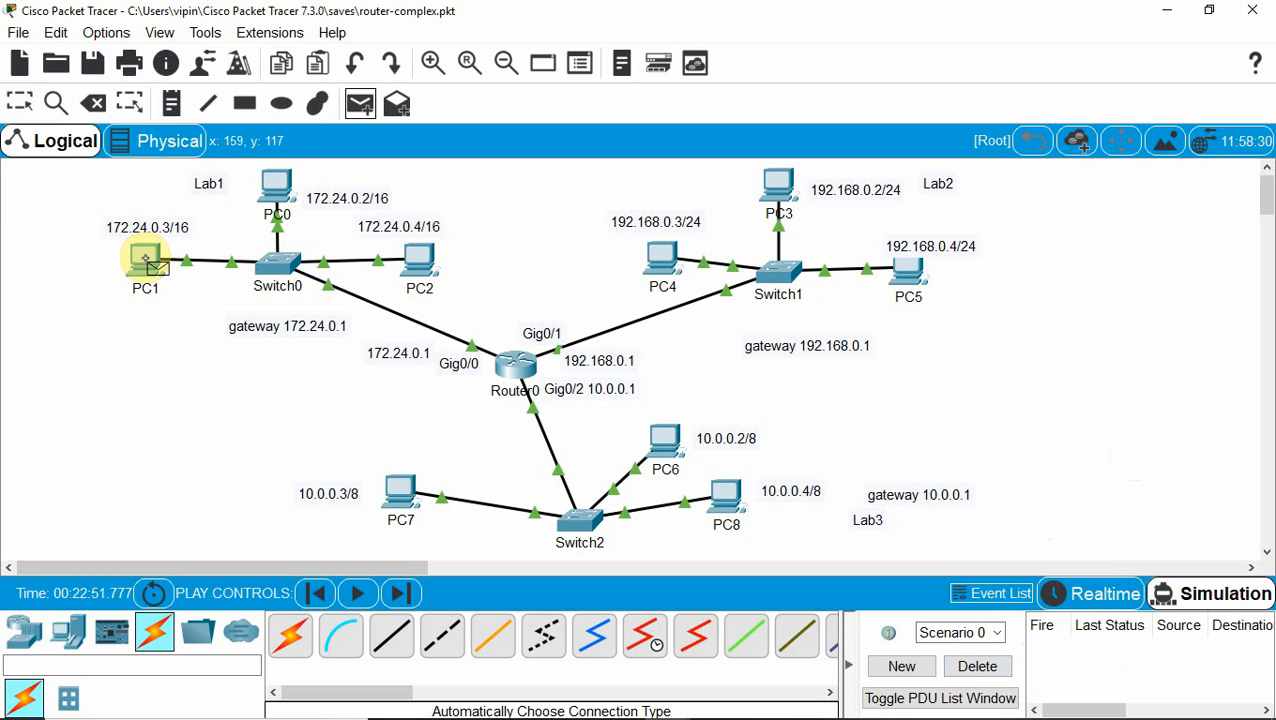
{"action": "left_click", "coordinate": [425, 265]}
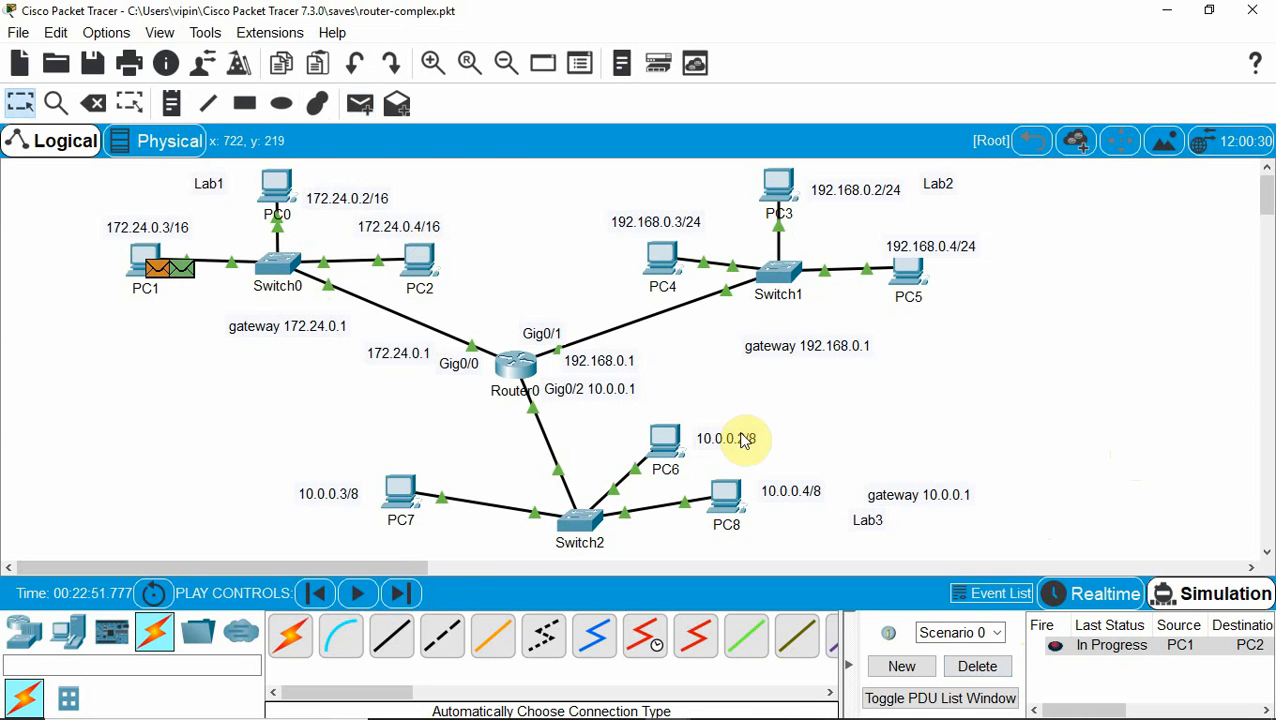
{"action": "left_click", "coordinate": [355, 595]}
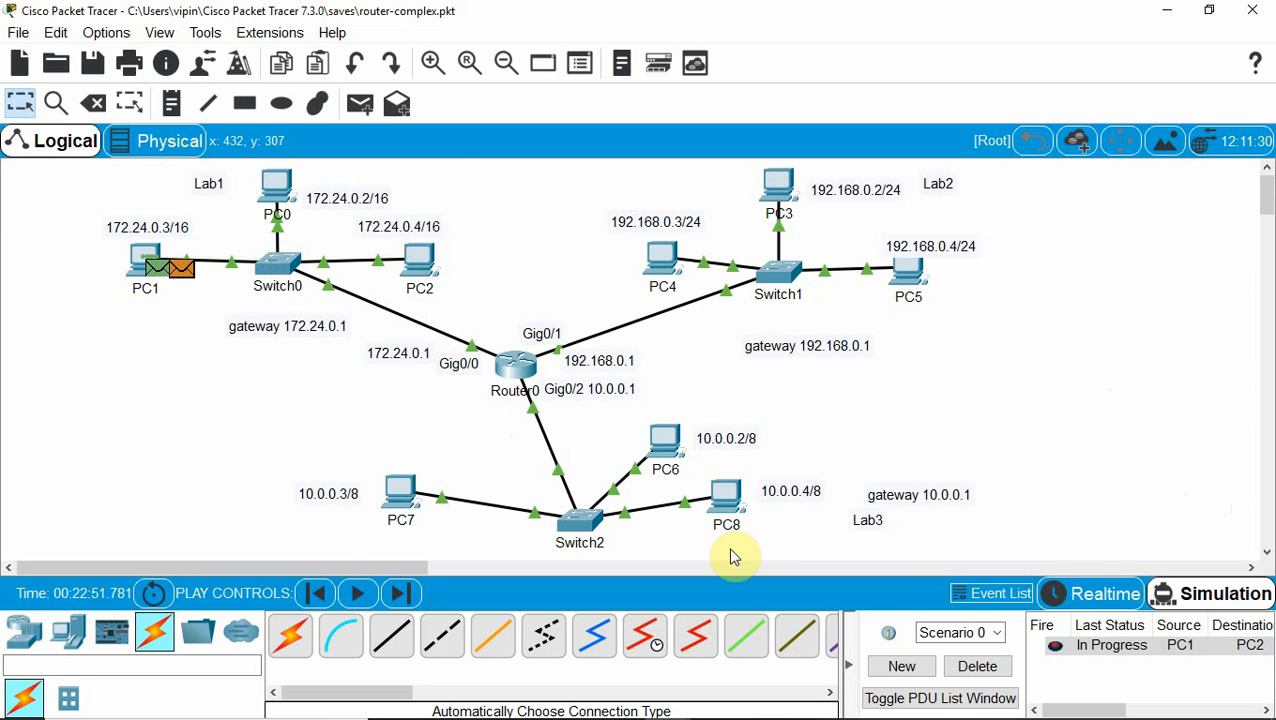
{"action": "left_click", "coordinate": [977, 666]}
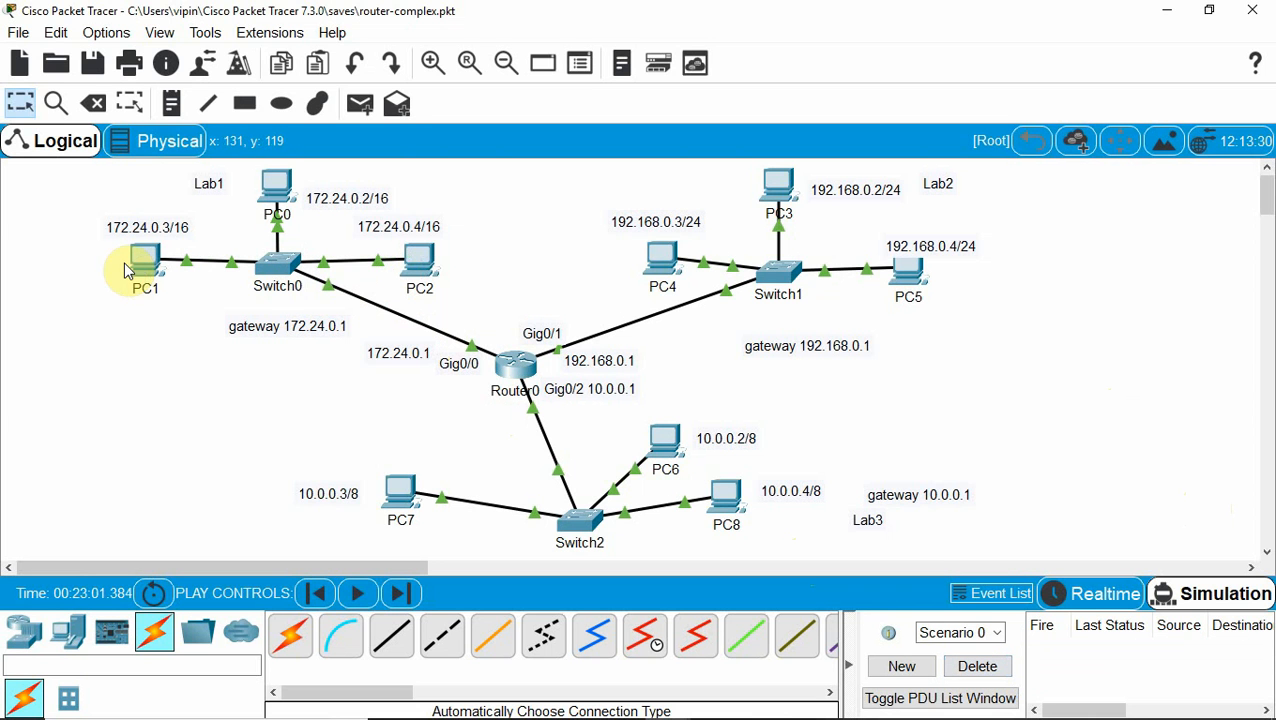
Simulate a simple PDU from PC1 in Lab1 to PC5 in Lab2, and delete the scenario
{"action": "left_click", "coordinate": [360, 103]}
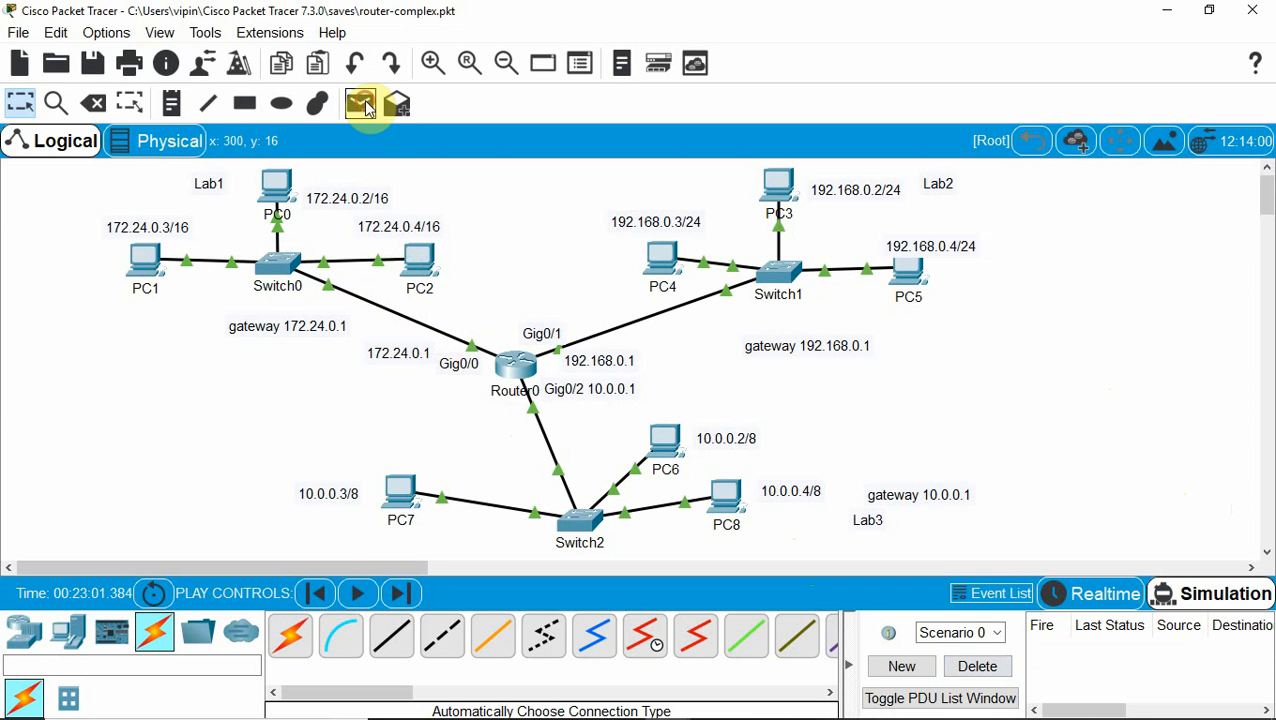
{"action": "left_click", "coordinate": [145, 263]}
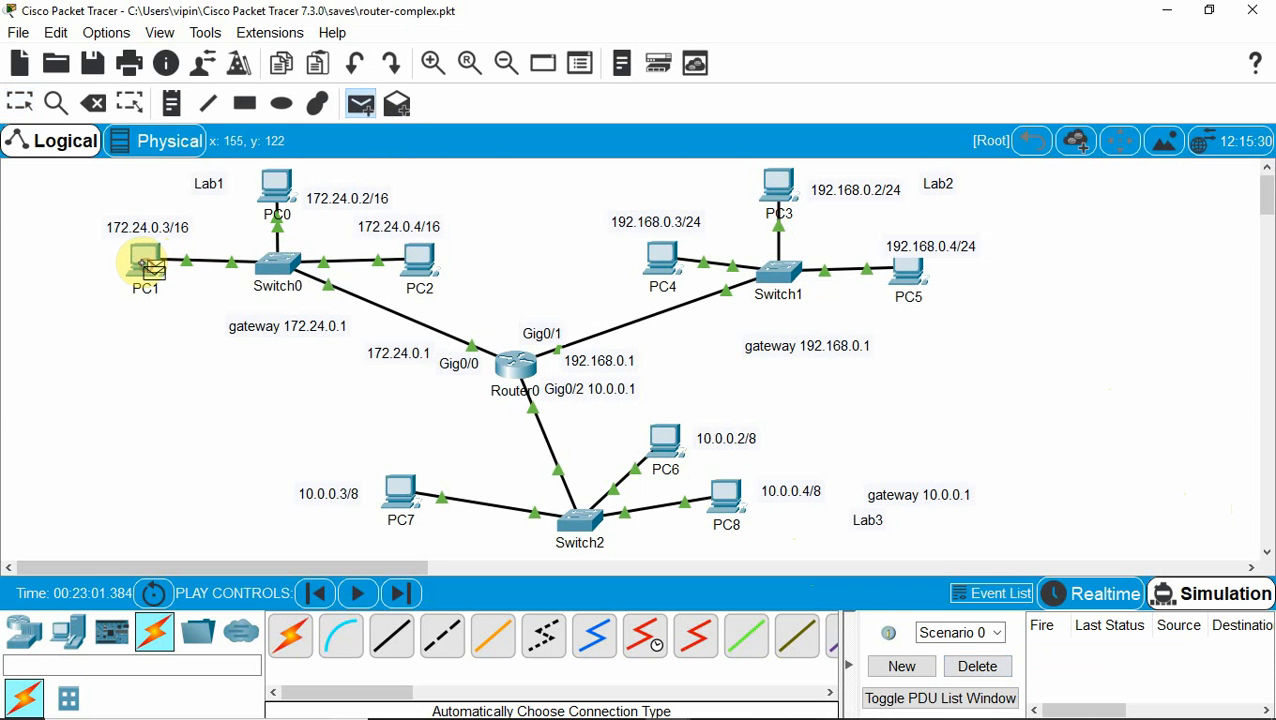
{"action": "left_click", "coordinate": [908, 272]}
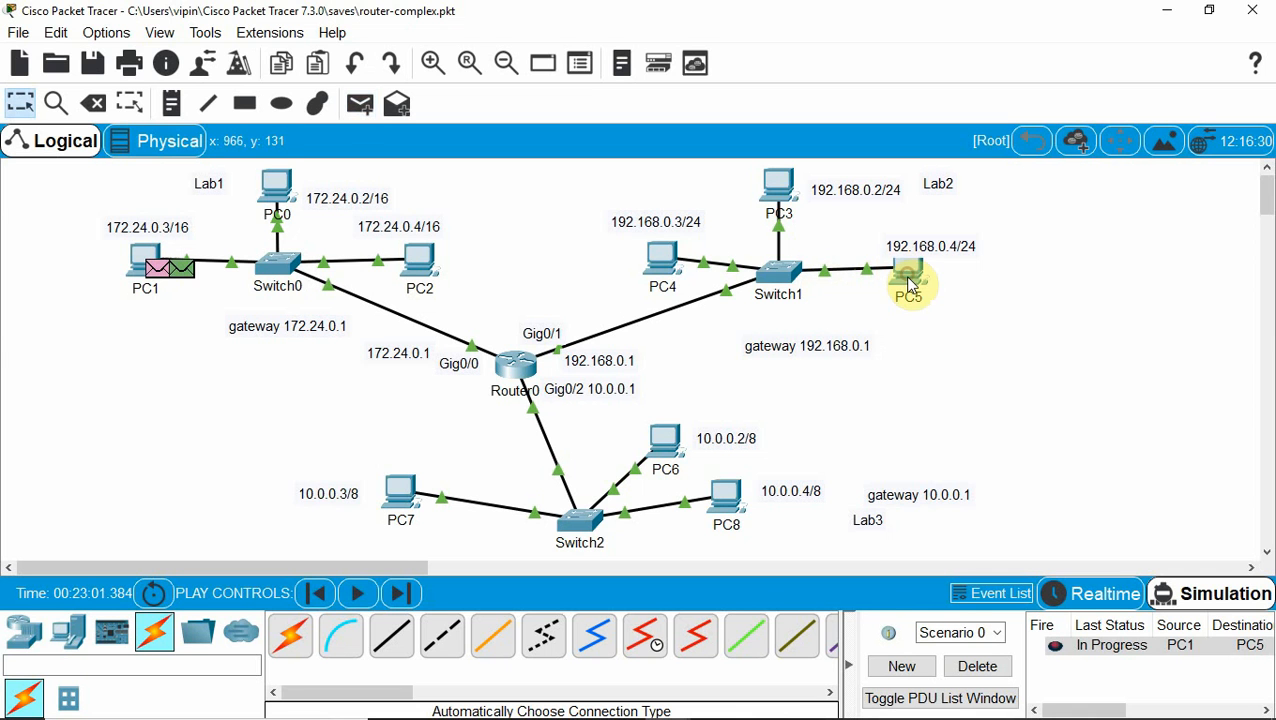
{"action": "left_click", "coordinate": [357, 593]}
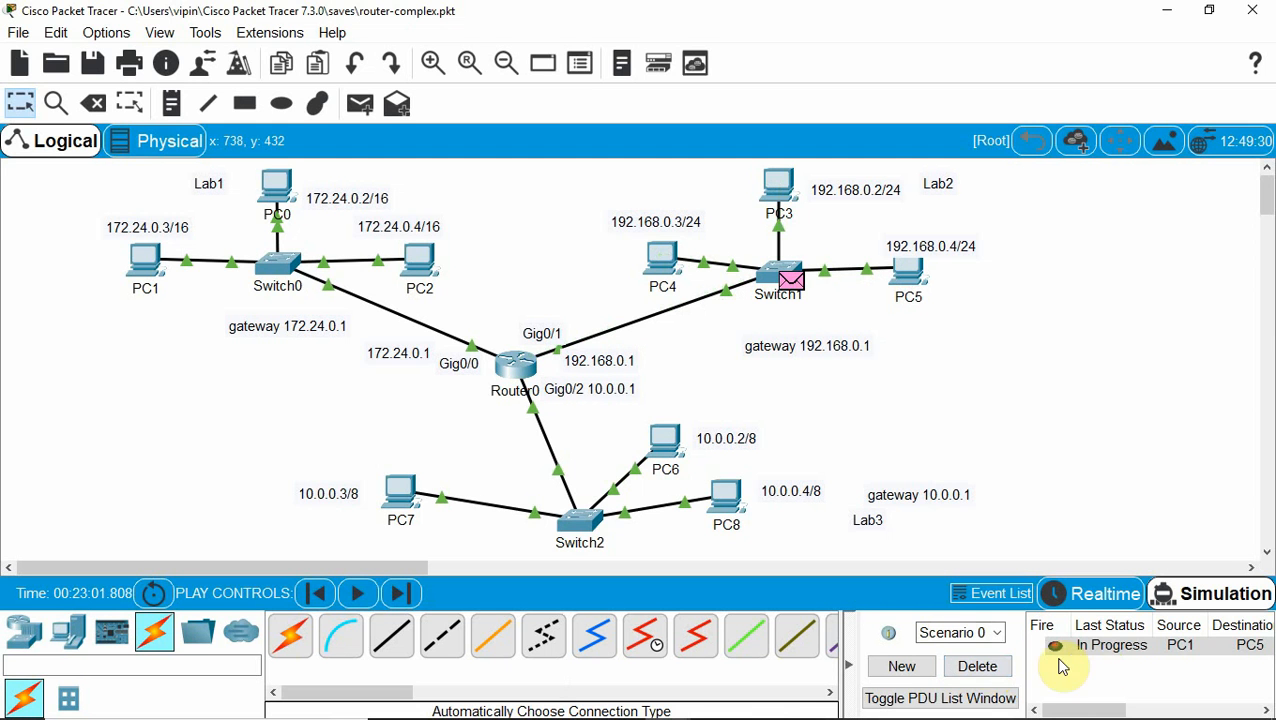
{"action": "left_click", "coordinate": [985, 670]}
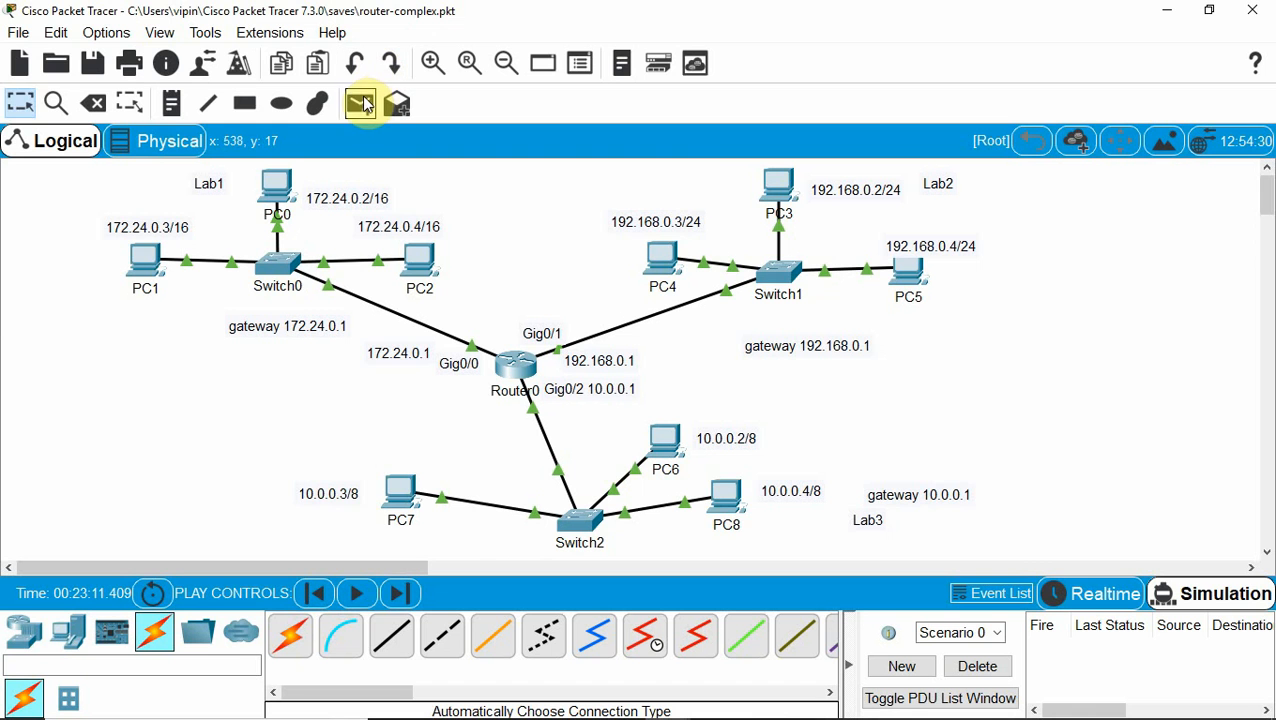
Repeat the PC1-to-PC5 simple PDU simulation, check its last status, and delete the scenario
{"action": "left_click", "coordinate": [362, 104]}
{"action": "left_click", "coordinate": [148, 262]}
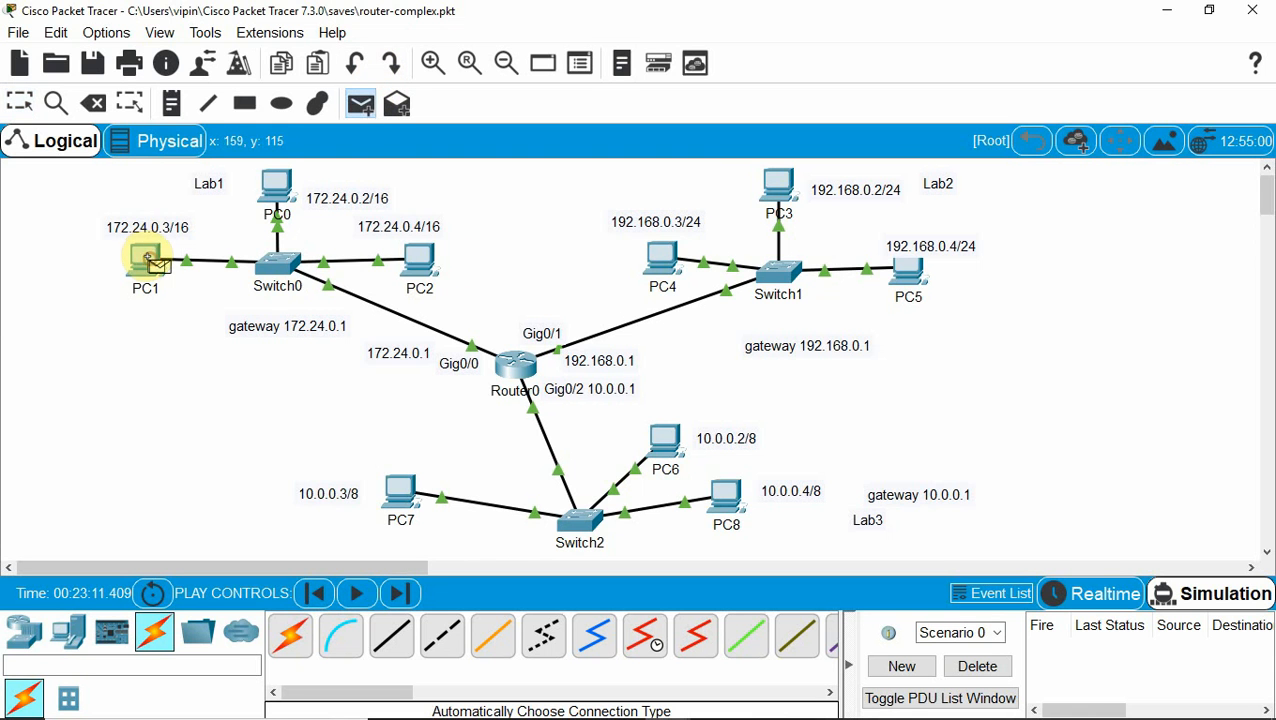
{"action": "left_click", "coordinate": [908, 268]}
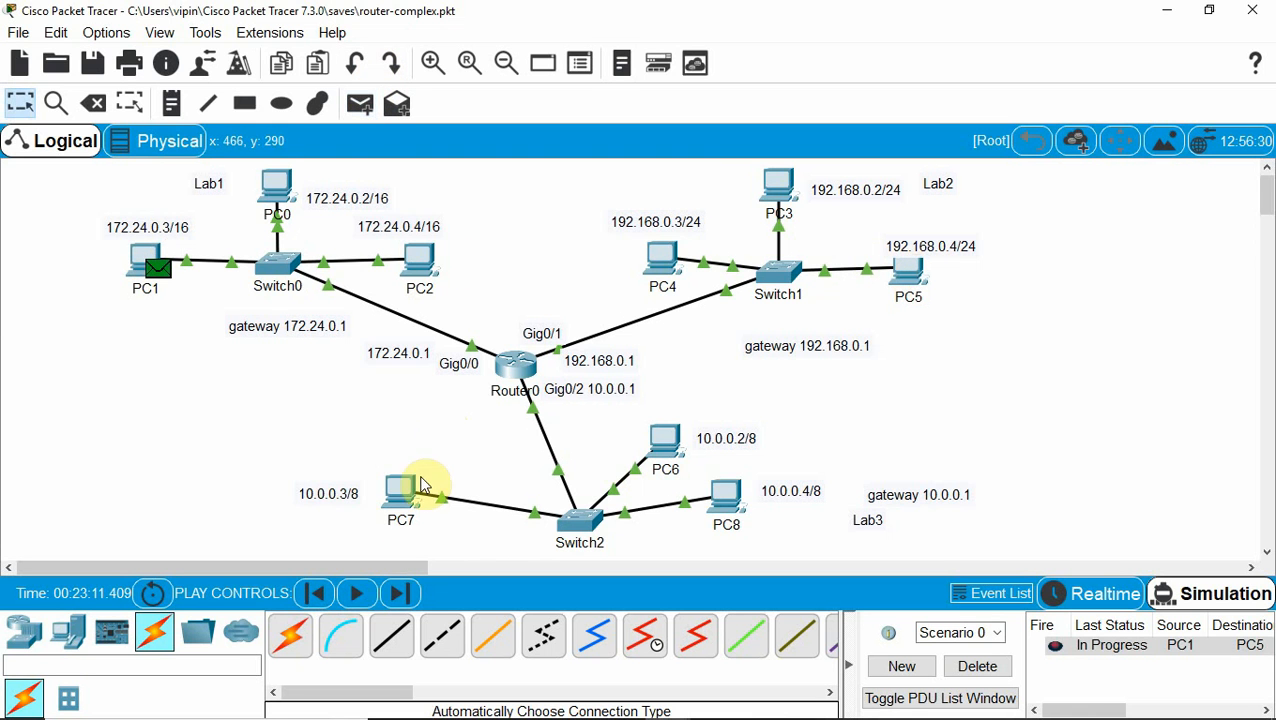
{"action": "left_click", "coordinate": [357, 594]}
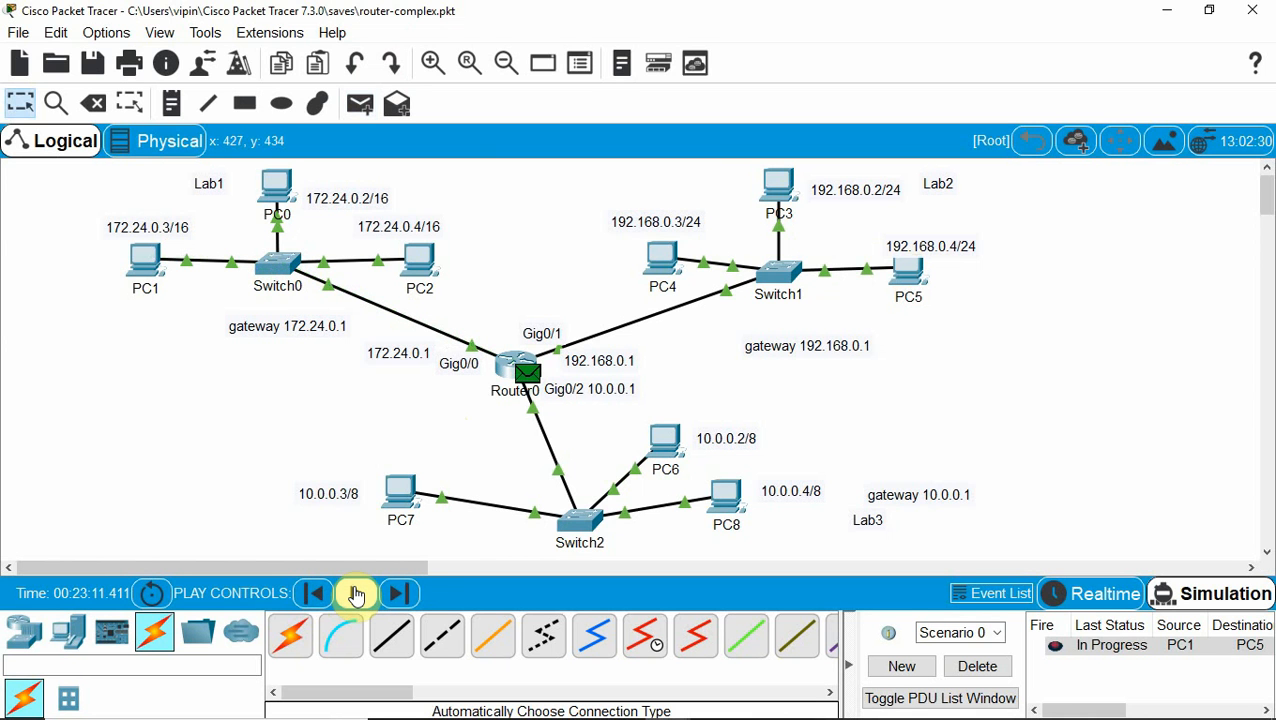
{"action": "left_click", "coordinate": [356, 594]}
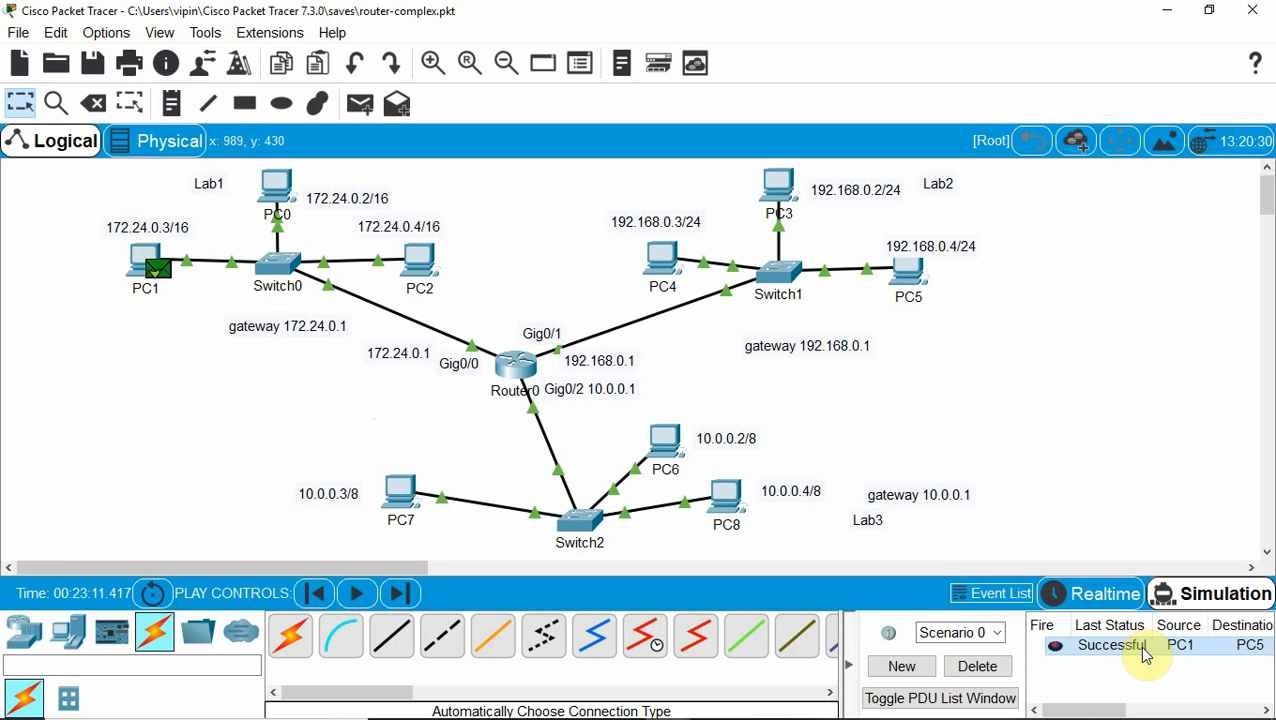
{"action": "left_click", "coordinate": [992, 671]}
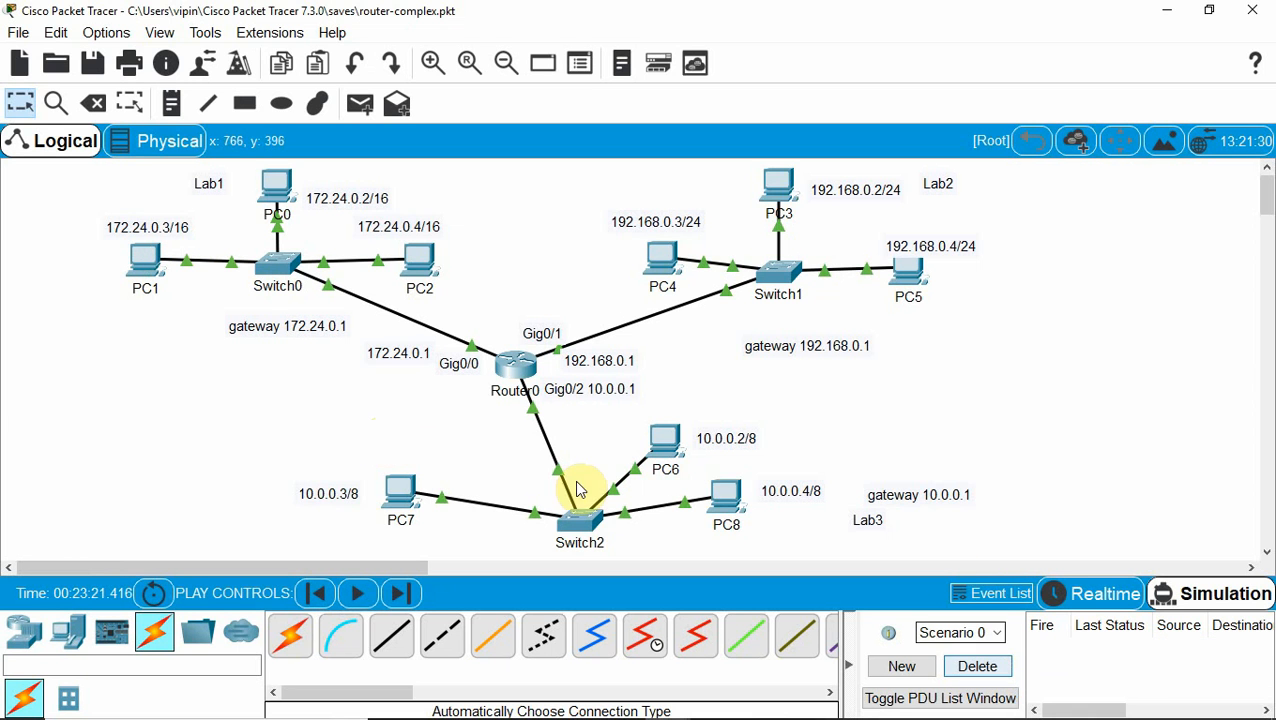
In Realtime mode, run tracert 192.168.0.4 from PC1's Command Prompt and minimize the PC1 window
{"action": "left_click", "coordinate": [1090, 590]}
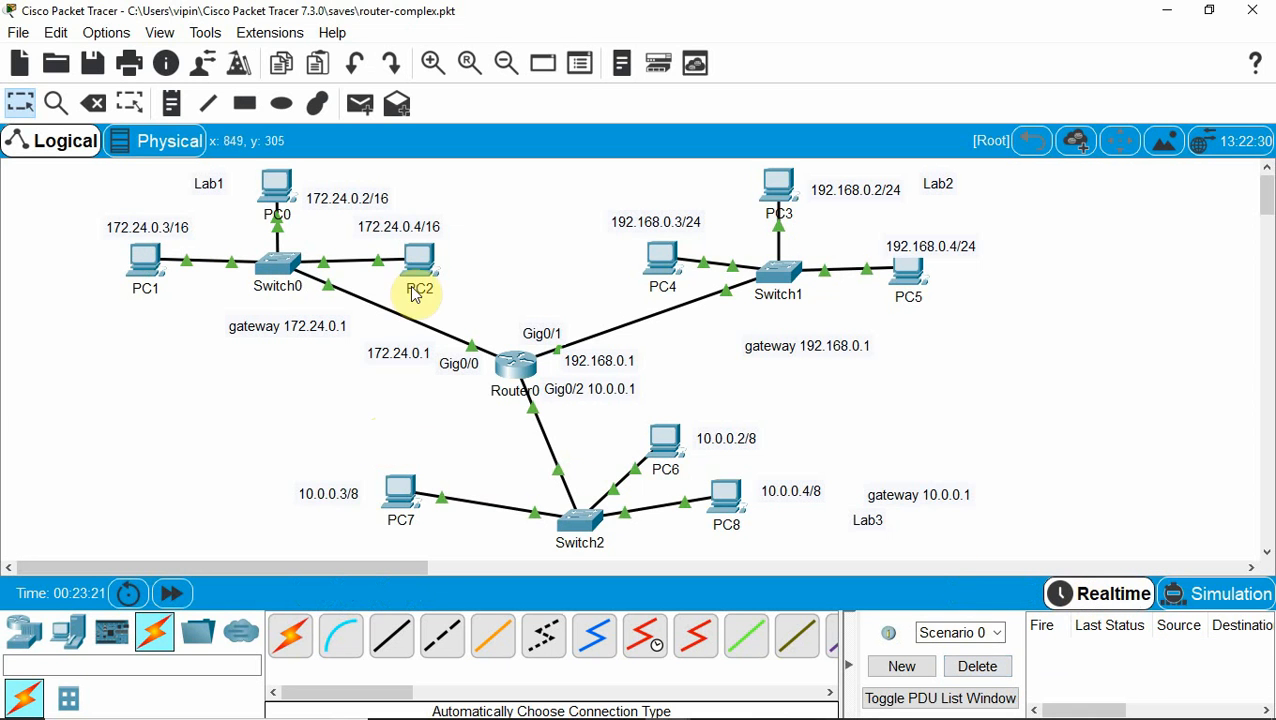
{"action": "left_click", "coordinate": [143, 262]}
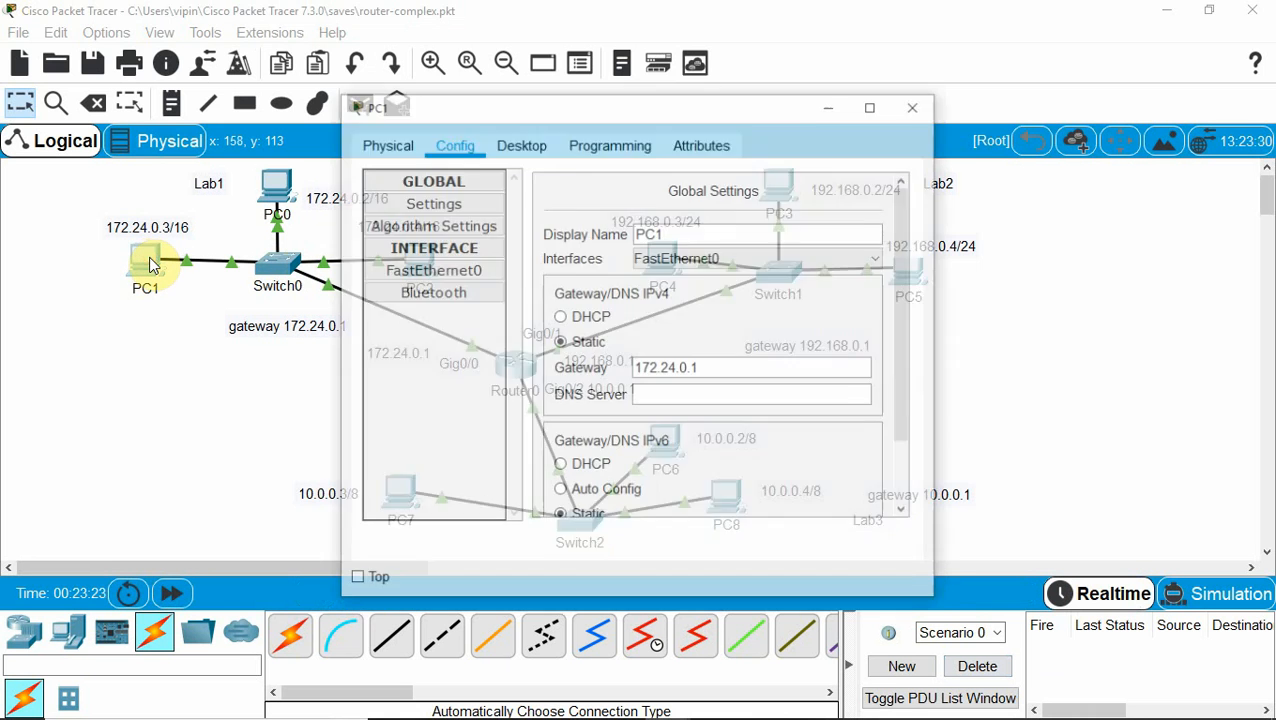
{"action": "left_click", "coordinate": [533, 148]}
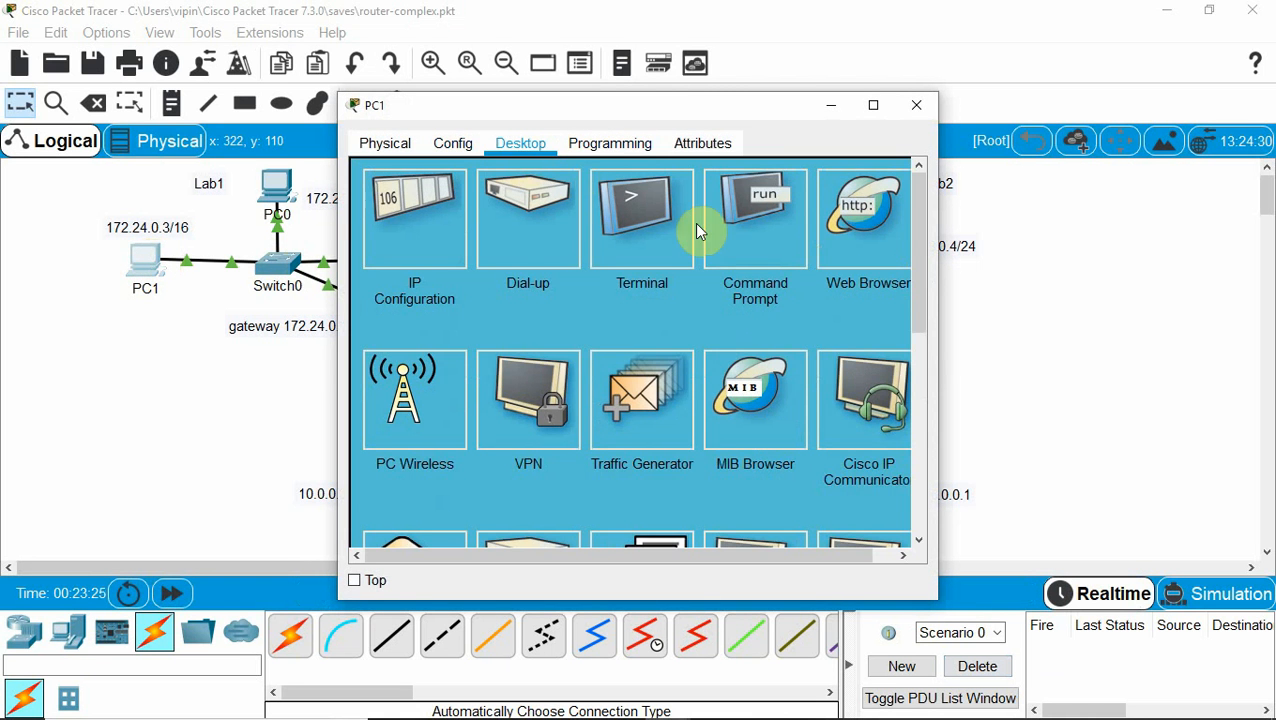
{"action": "left_click", "coordinate": [755, 245]}
{"action": "type", "text": "tracert 192"}
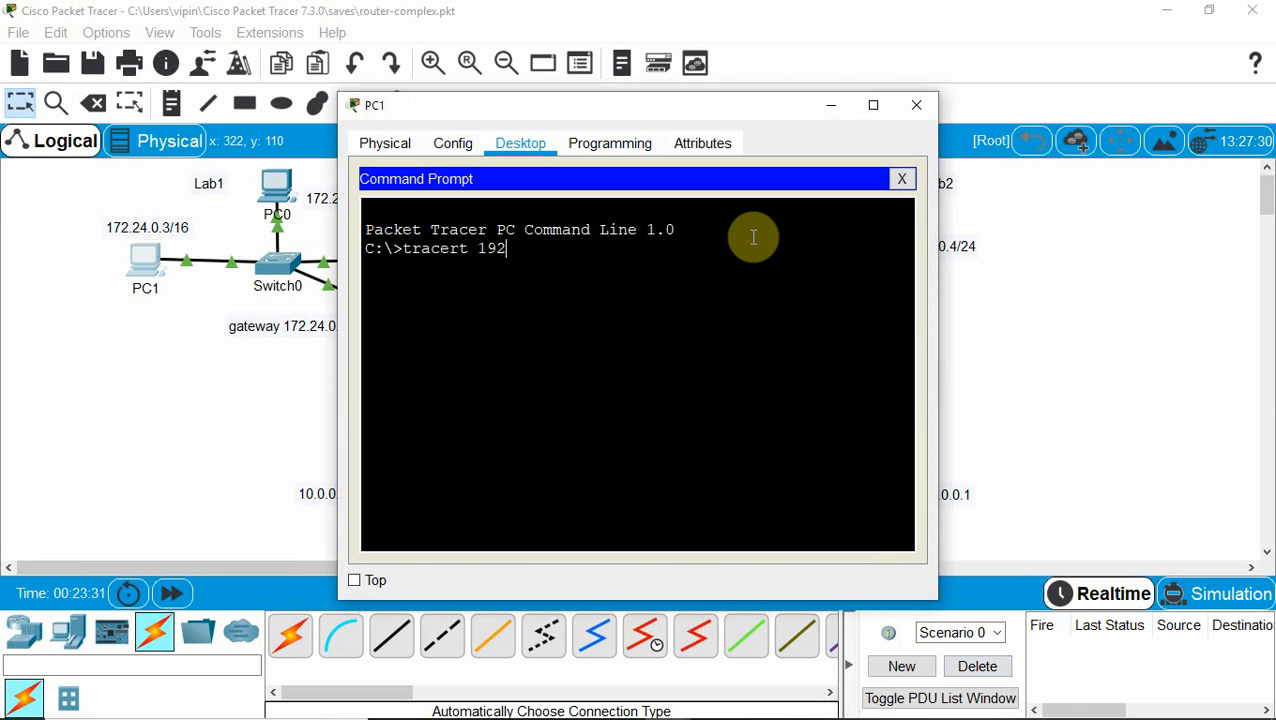
{"action": "type", "text": ".168.0.4"}
{"action": "key", "text": "Return"}
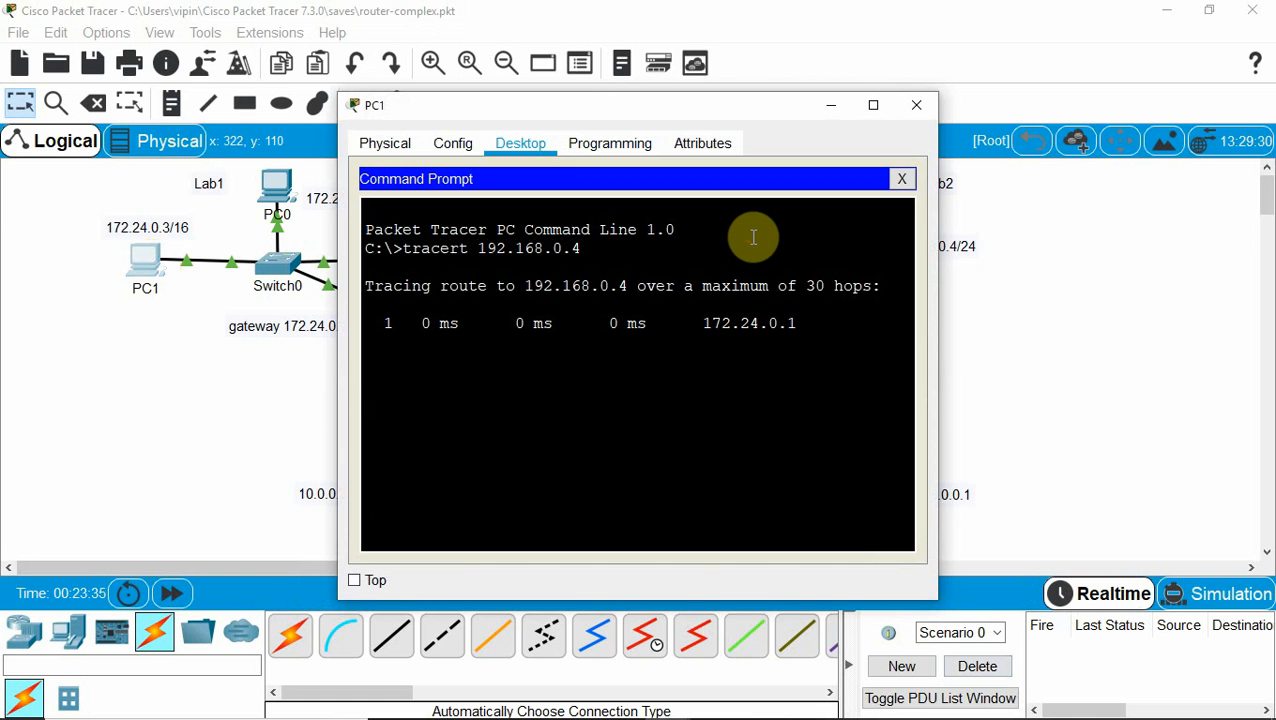
{"action": "left_click", "coordinate": [831, 105]}
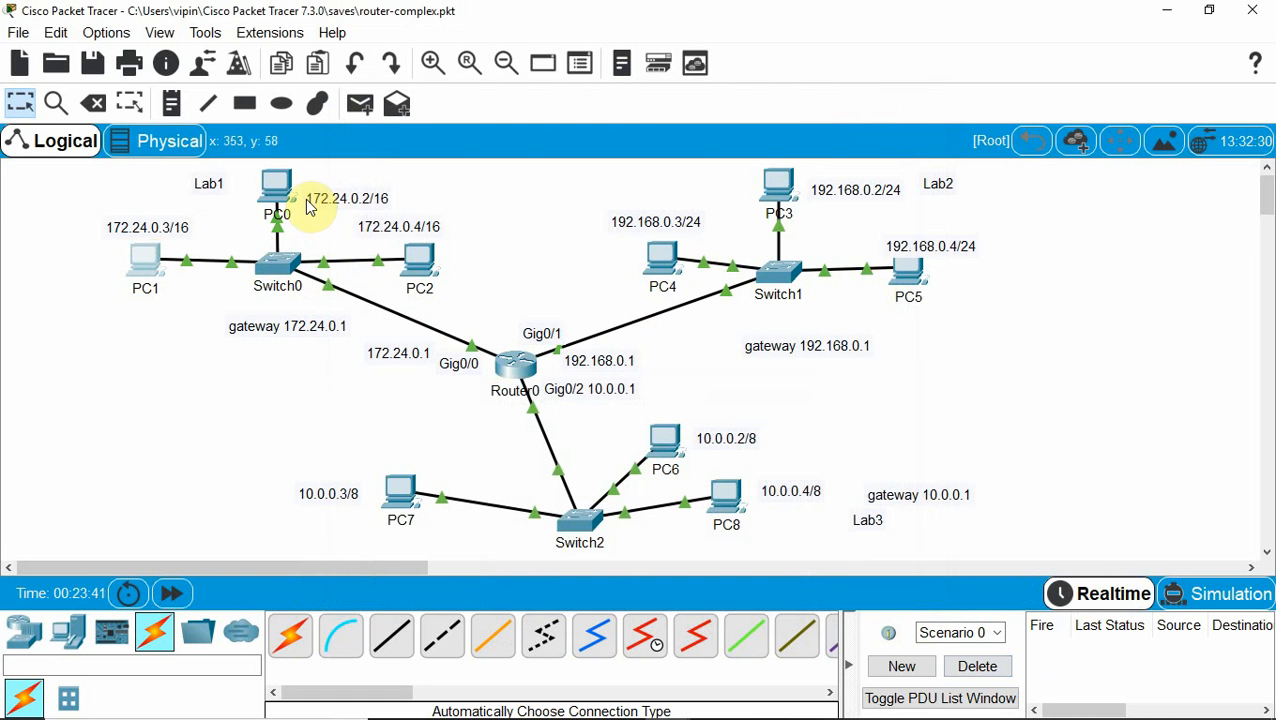
Display Switch0's MAC address table from privileged mode with show mac-address-table, and minimize the switch window
{"action": "left_click", "coordinate": [280, 266]}
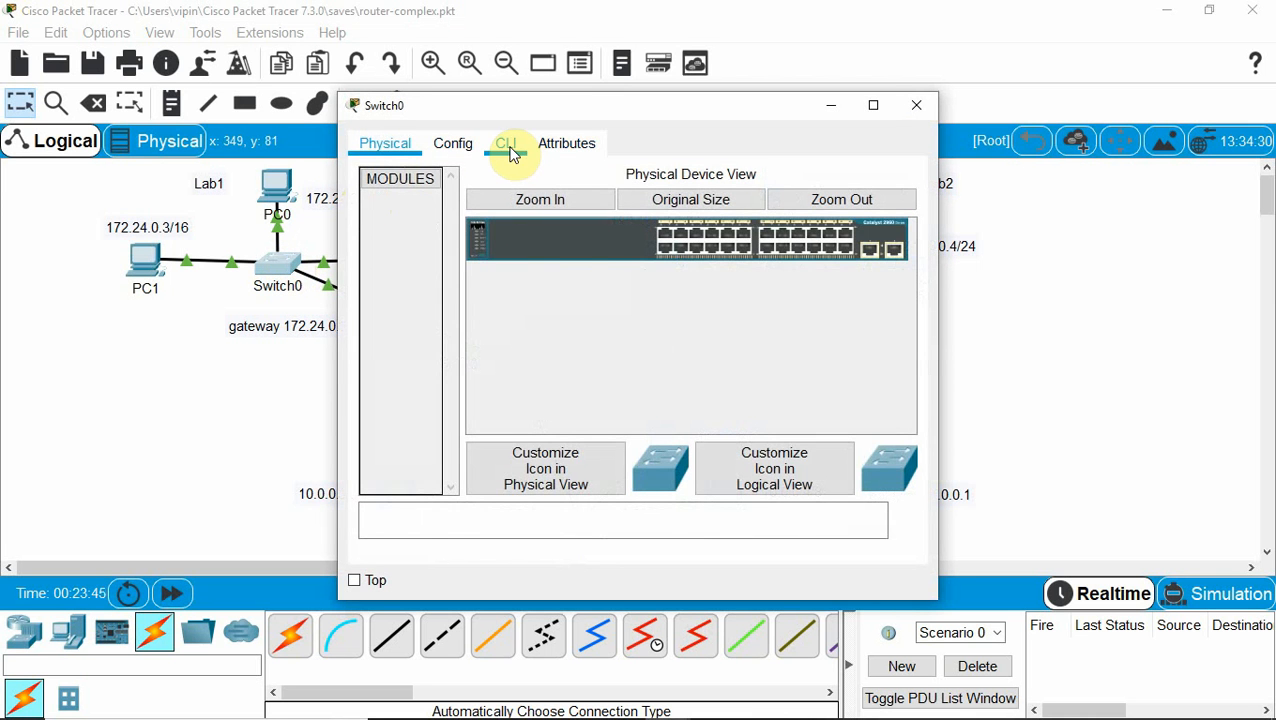
{"action": "left_click", "coordinate": [510, 152]}
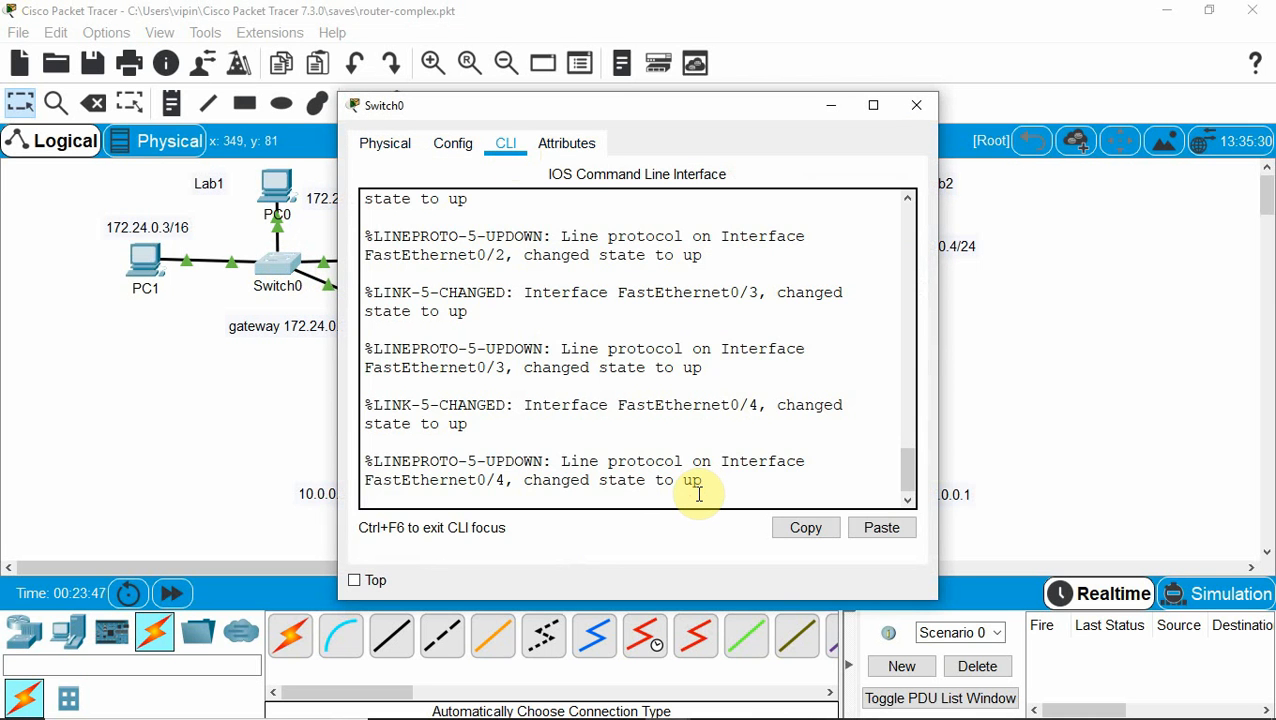
{"action": "key", "text": "Return"}
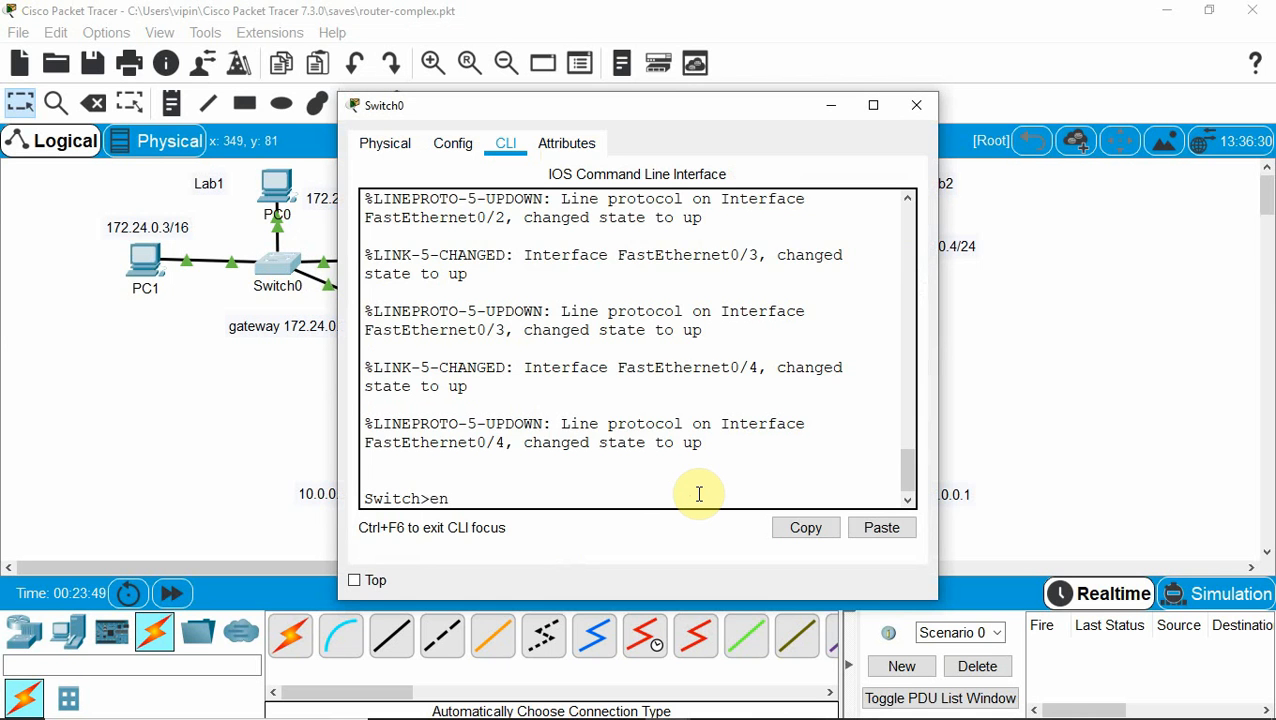
{"action": "type", "text": "en"}
{"action": "key", "text": "Return"}
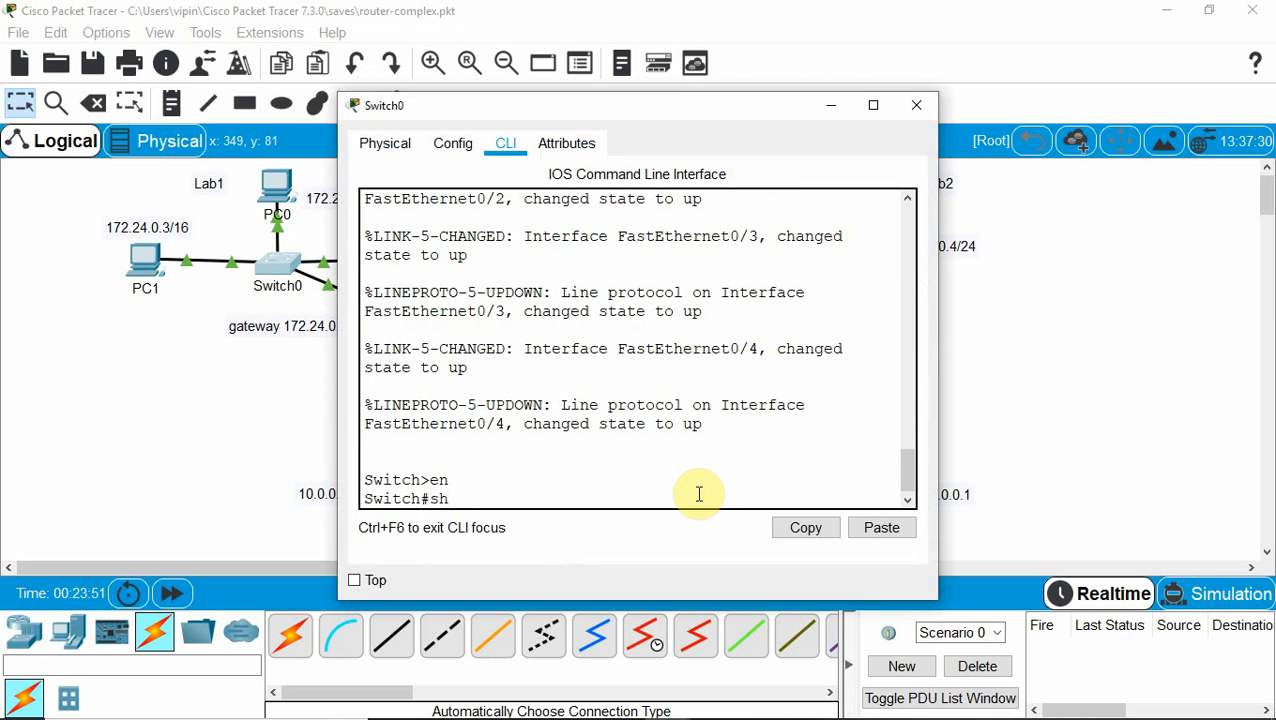
{"action": "type", "text": "show mac-ad"}
{"action": "key", "text": "Tab"}
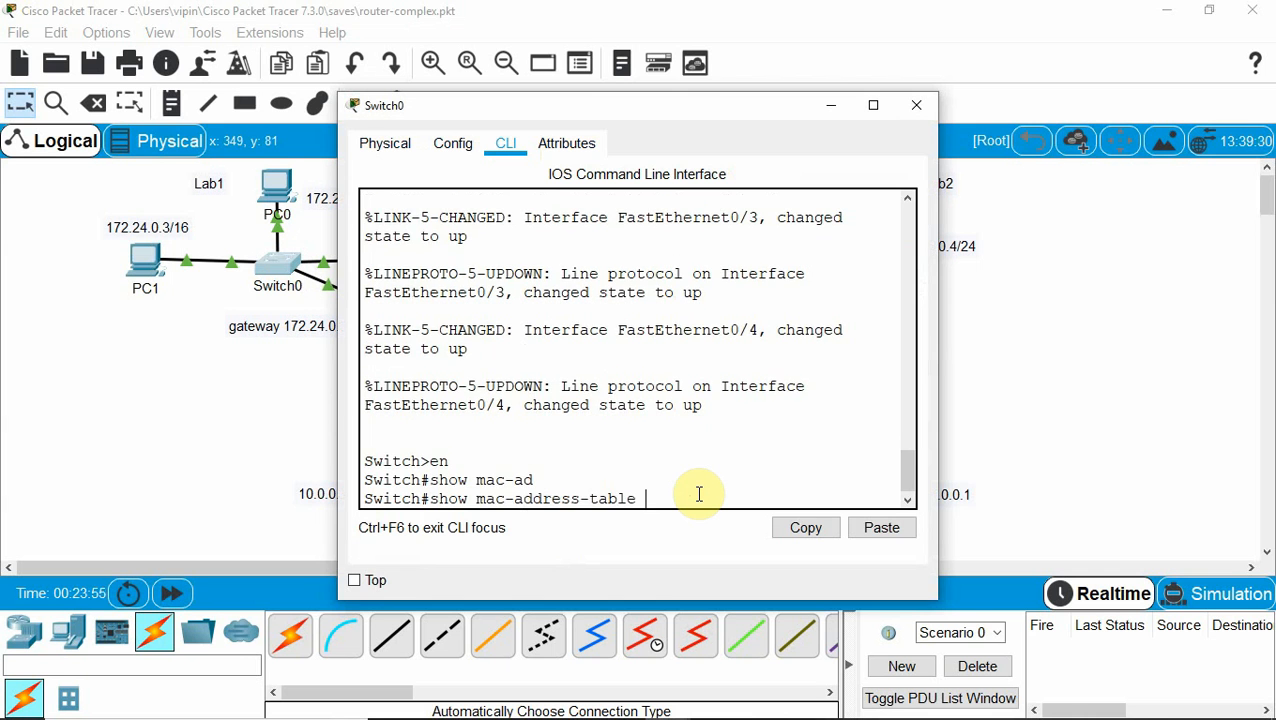
{"action": "key", "text": "Return"}
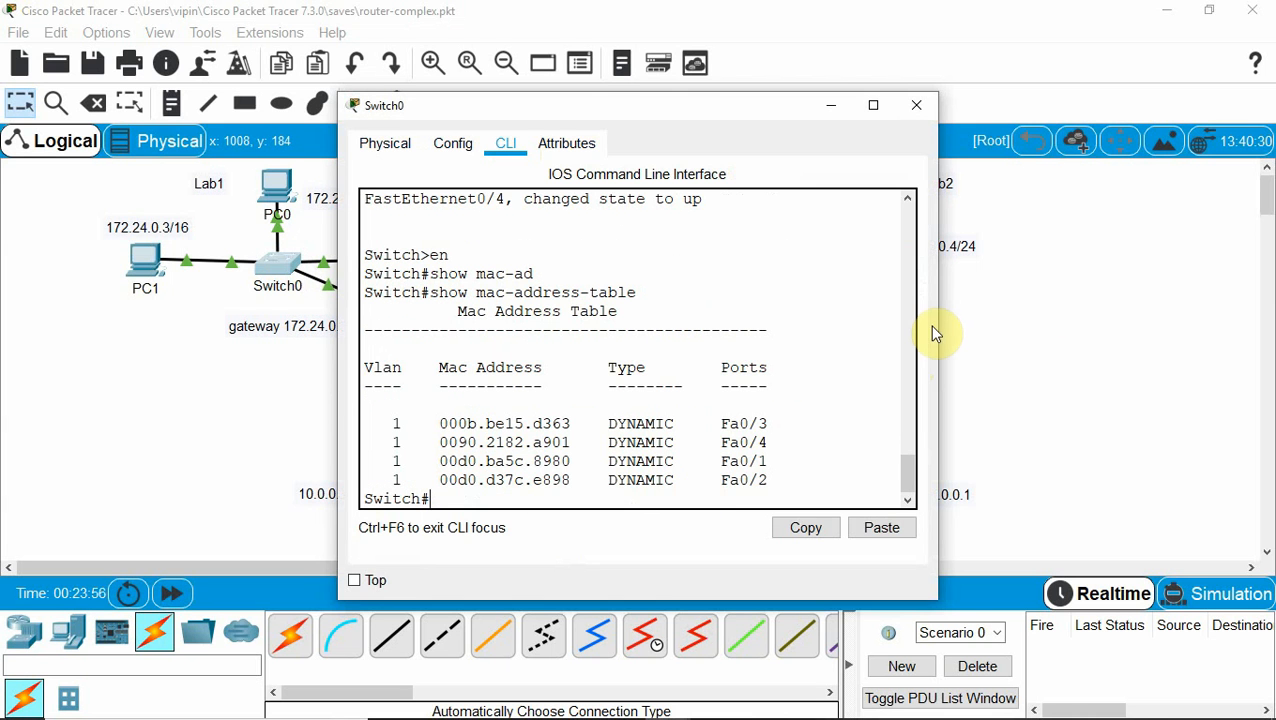
{"action": "left_click_drag", "start_coordinate": [939, 333], "coordinate": [1086, 334]}
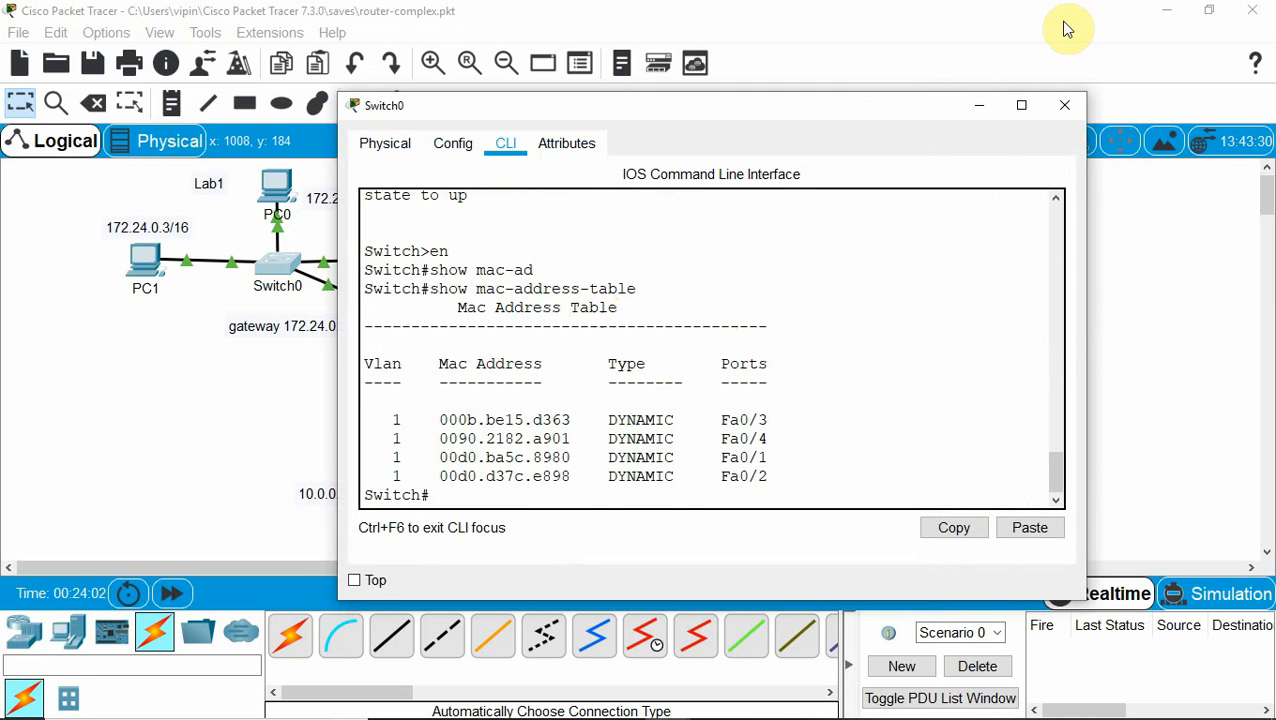
{"action": "left_click", "coordinate": [979, 107]}
Review the routing table in Router0's CLI, write and erase show ip route without running it, and close the router window
{"action": "left_click", "coordinate": [514, 366]}
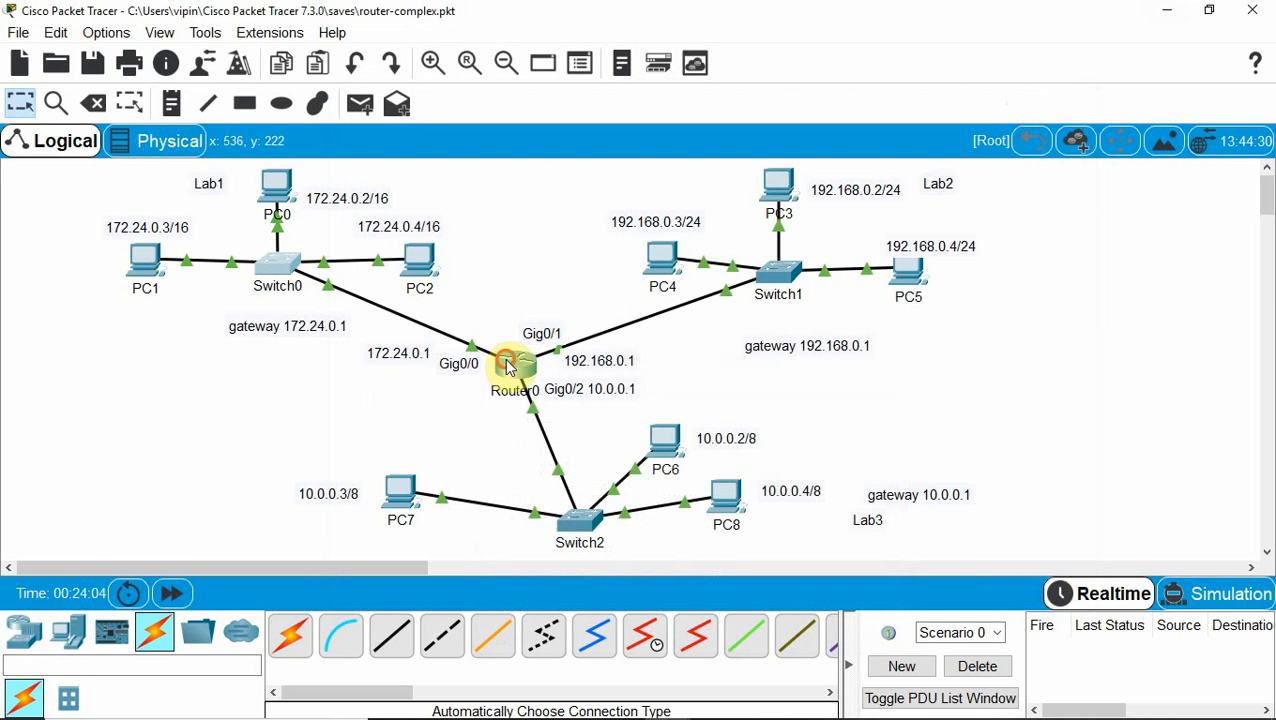
{"action": "right_click", "coordinate": [1019, 424]}
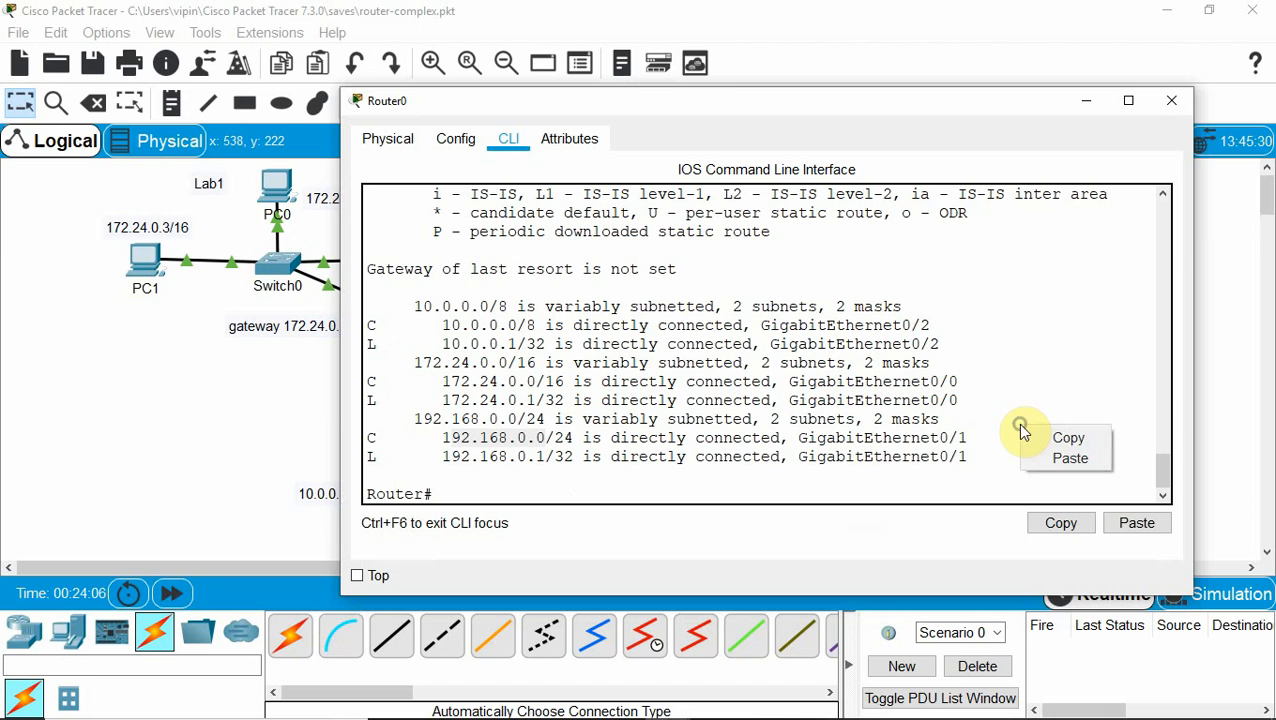
{"action": "left_click", "coordinate": [848, 480]}
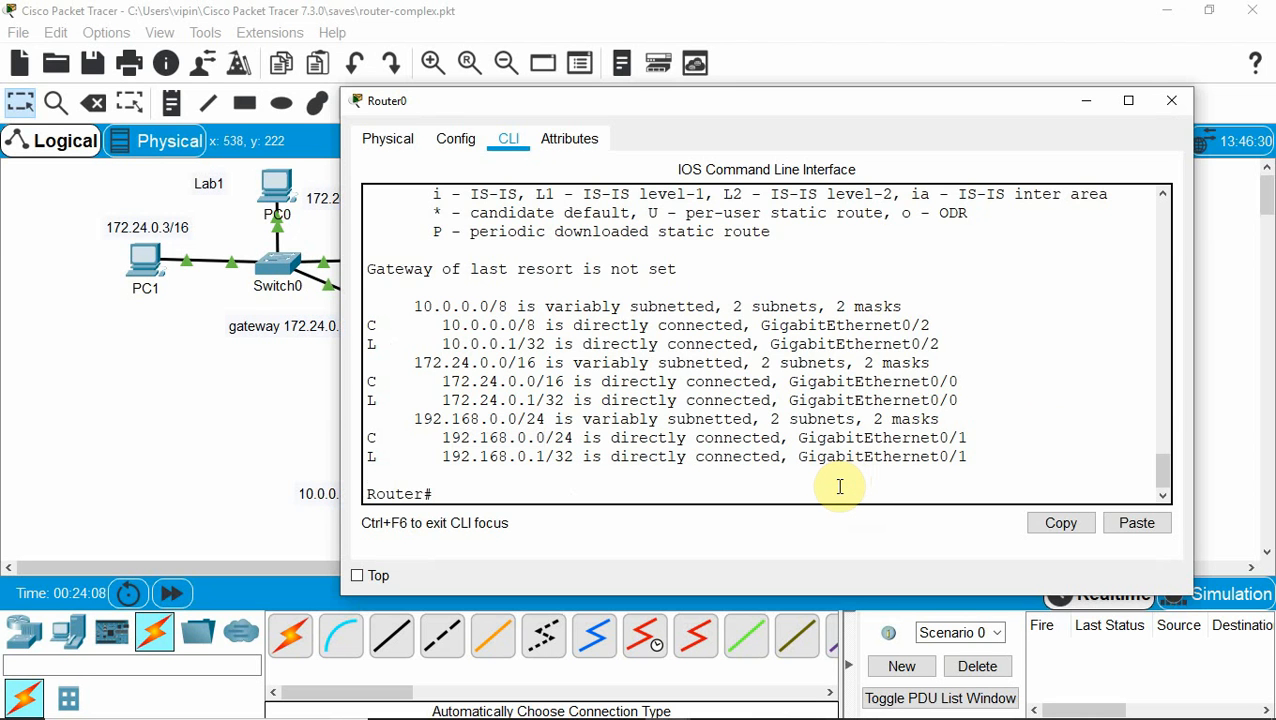
{"action": "left_click", "coordinate": [838, 486]}
{"action": "type", "text": "show ip route"}
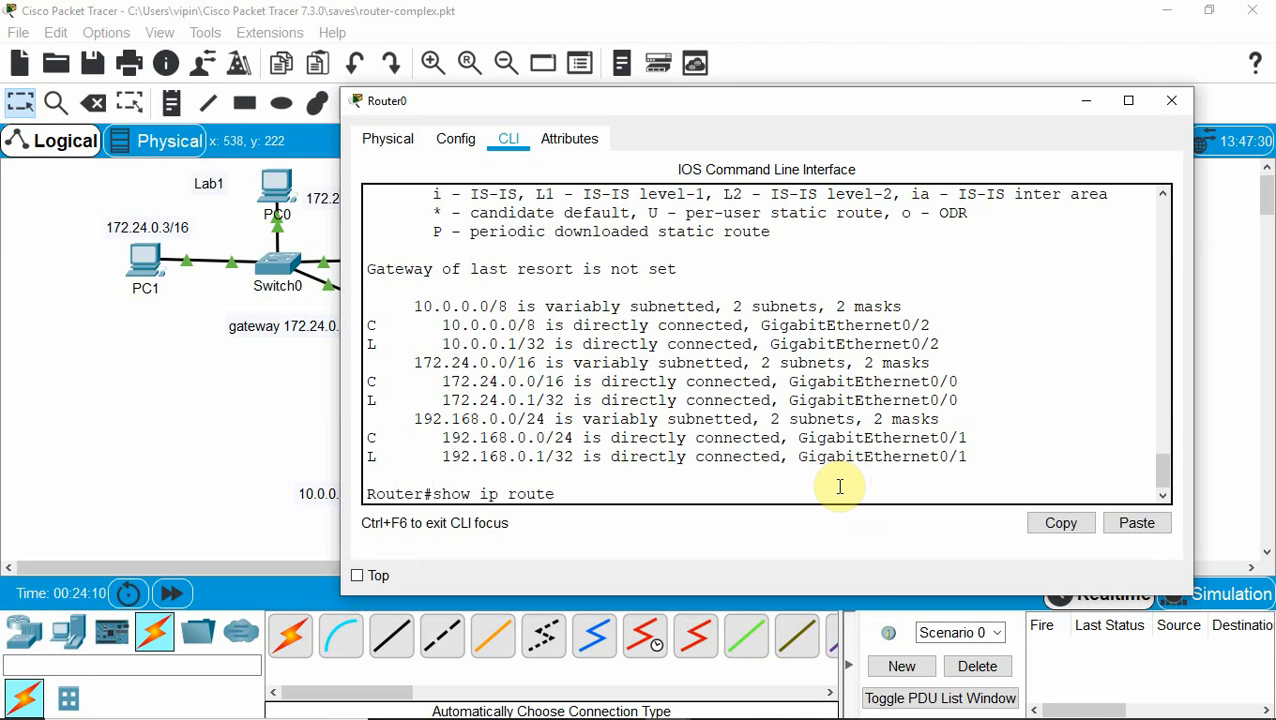
{"action": "key", "text": "BackSpace"}
{"action": "key", "text": "BackSpace"}
{"action": "key", "text": "BackSpace"}
{"action": "key", "text": "BackSpace"}
{"action": "key", "text": "BackSpace"}
{"action": "key", "text": "BackSpace"}
{"action": "key", "text": "BackSpace"}
{"action": "key", "text": "BackSpace"}
{"action": "key", "text": "BackSpace"}
{"action": "key", "text": "BackSpace"}
{"action": "key", "text": "BackSpace"}
{"action": "key", "text": "BackSpace"}
{"action": "key", "text": "BackSpace"}
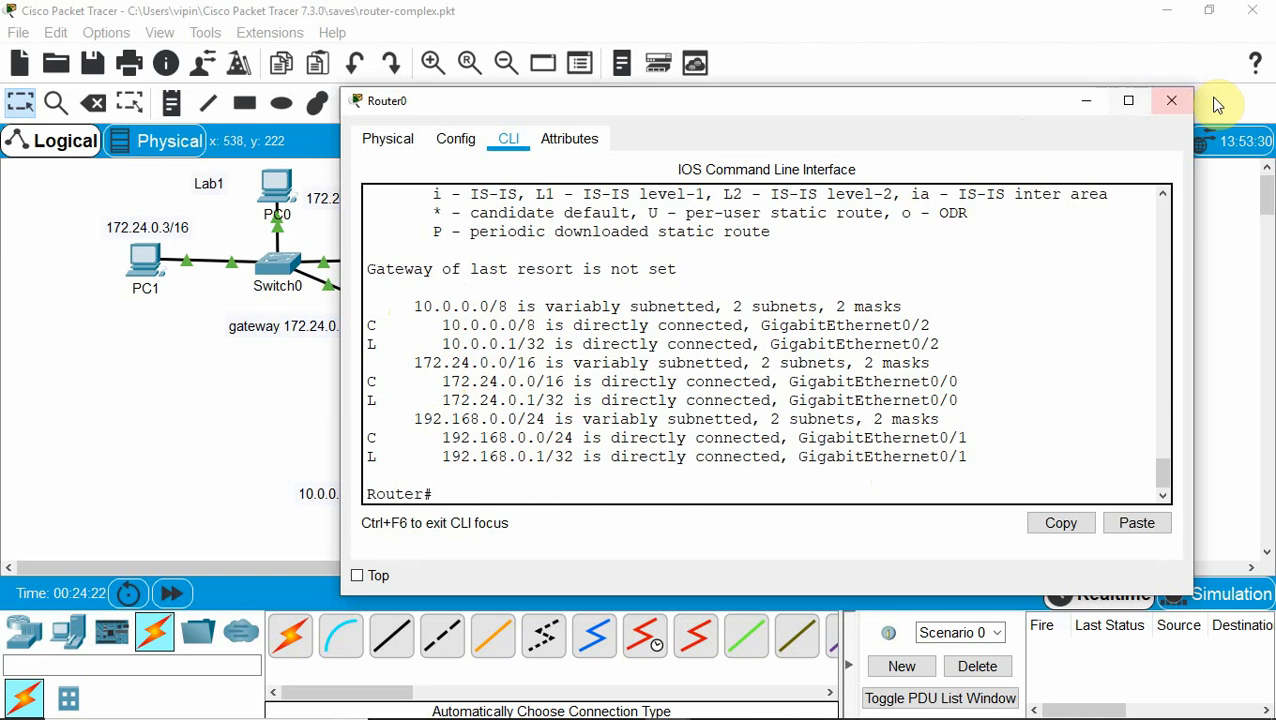
{"action": "left_click", "coordinate": [1172, 102]}
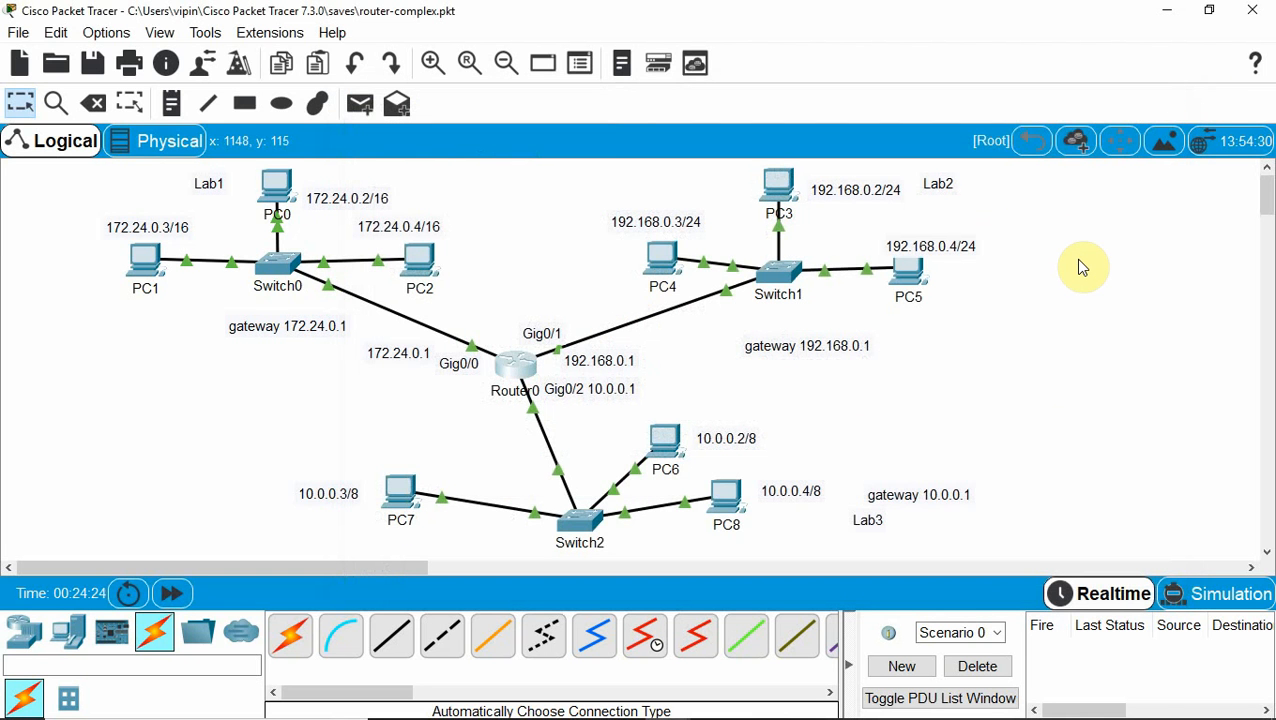